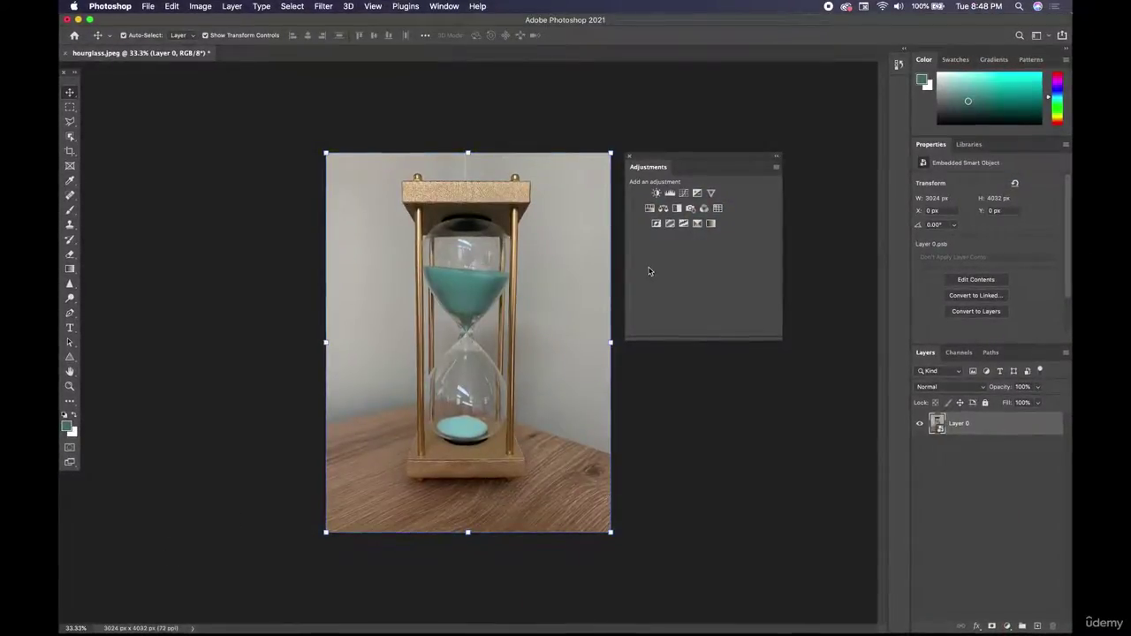
- Add a Brightness/Contrast adjustment layer above Layer 0
{"action": "left_click", "coordinate": [80, 629]}
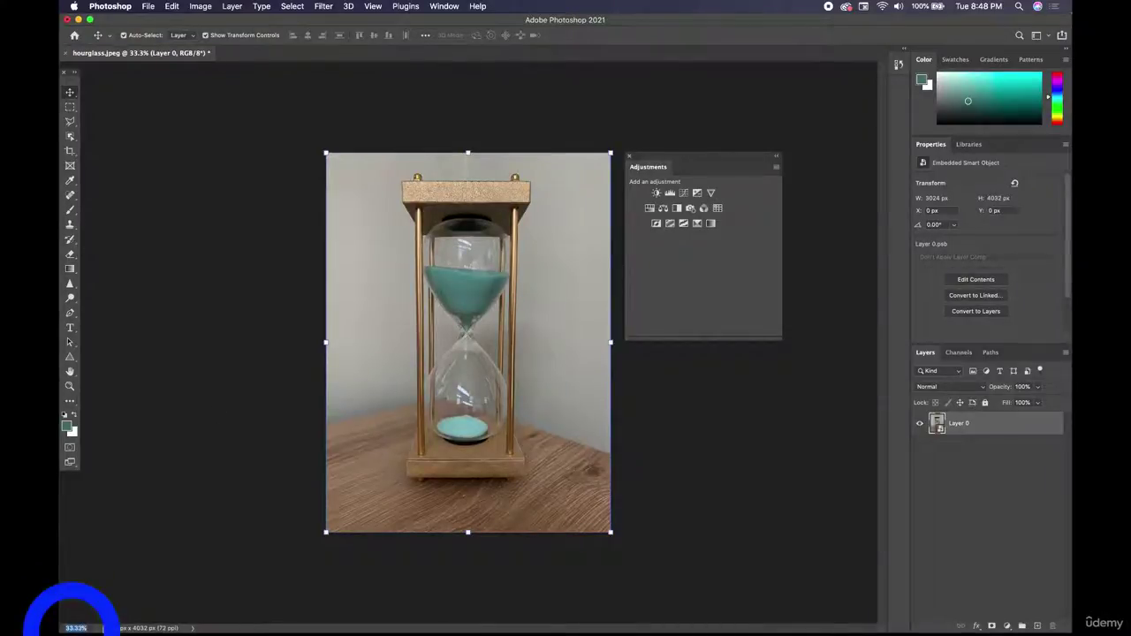
{"action": "type", "text": "50"}
{"action": "key", "text": "Return"}
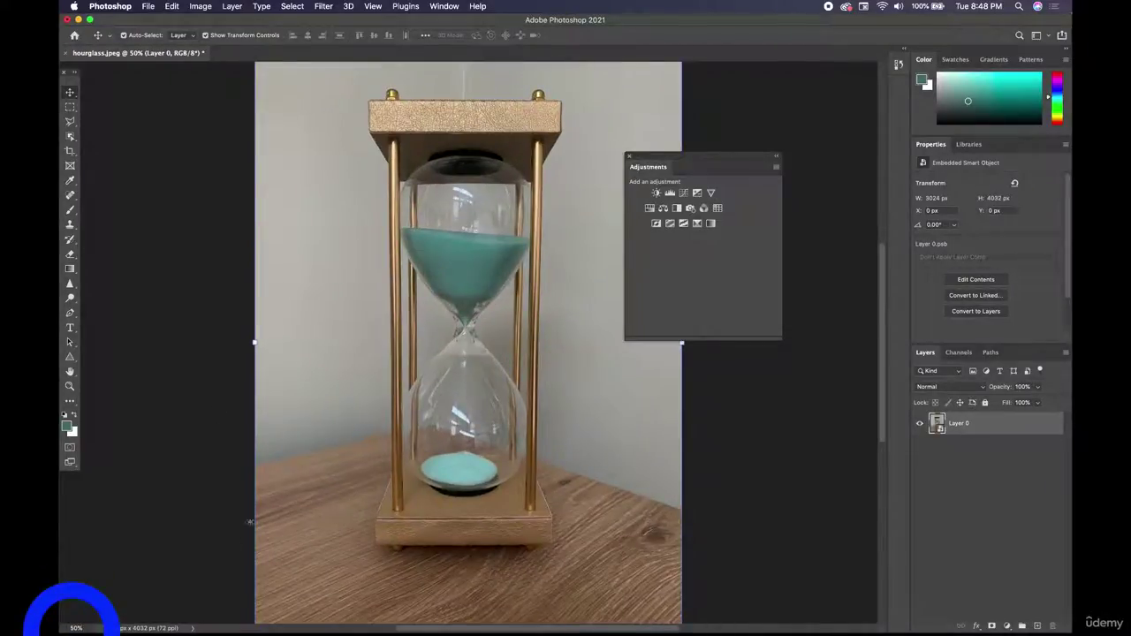
{"action": "left_click", "coordinate": [713, 434]}
{"action": "left_click", "coordinate": [610, 332]}
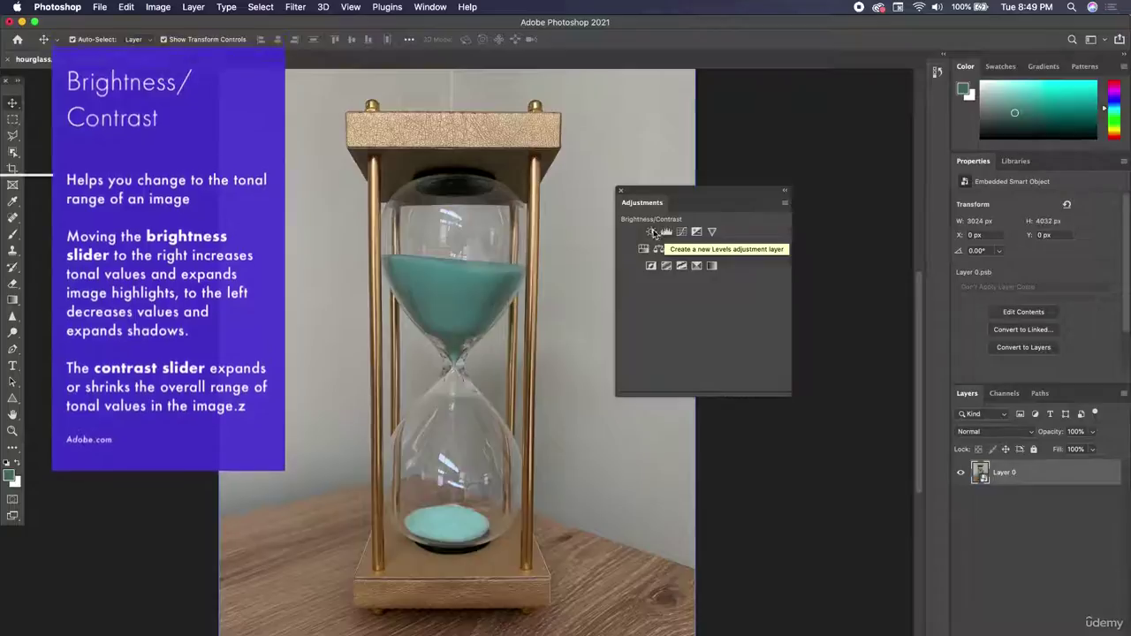
{"action": "left_click", "coordinate": [652, 232]}
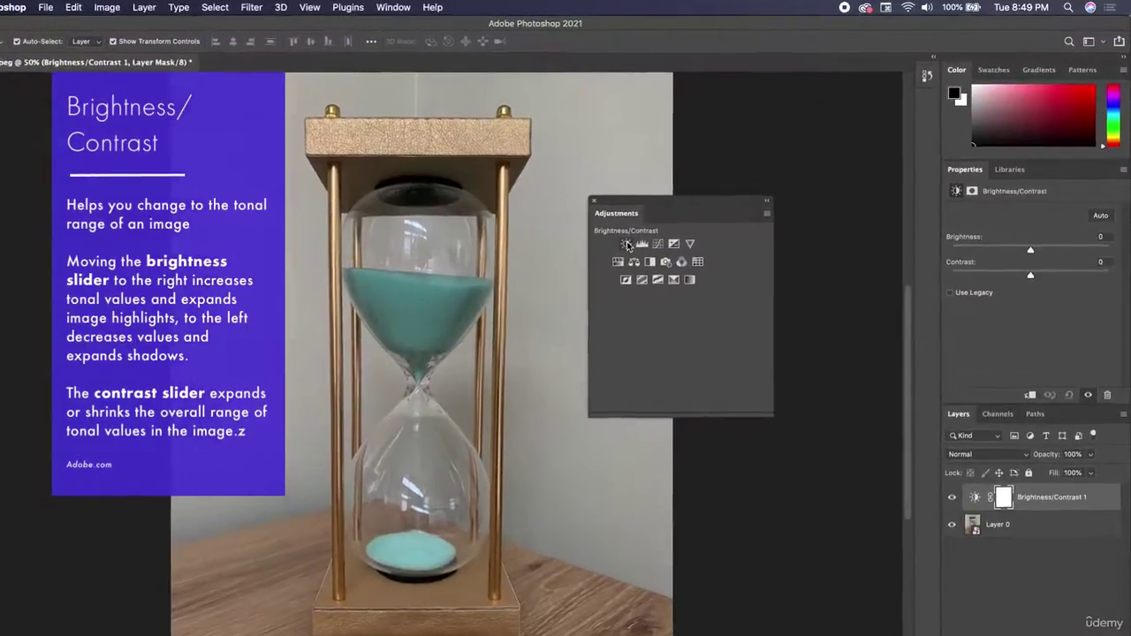
{"action": "left_click", "coordinate": [627, 244]}
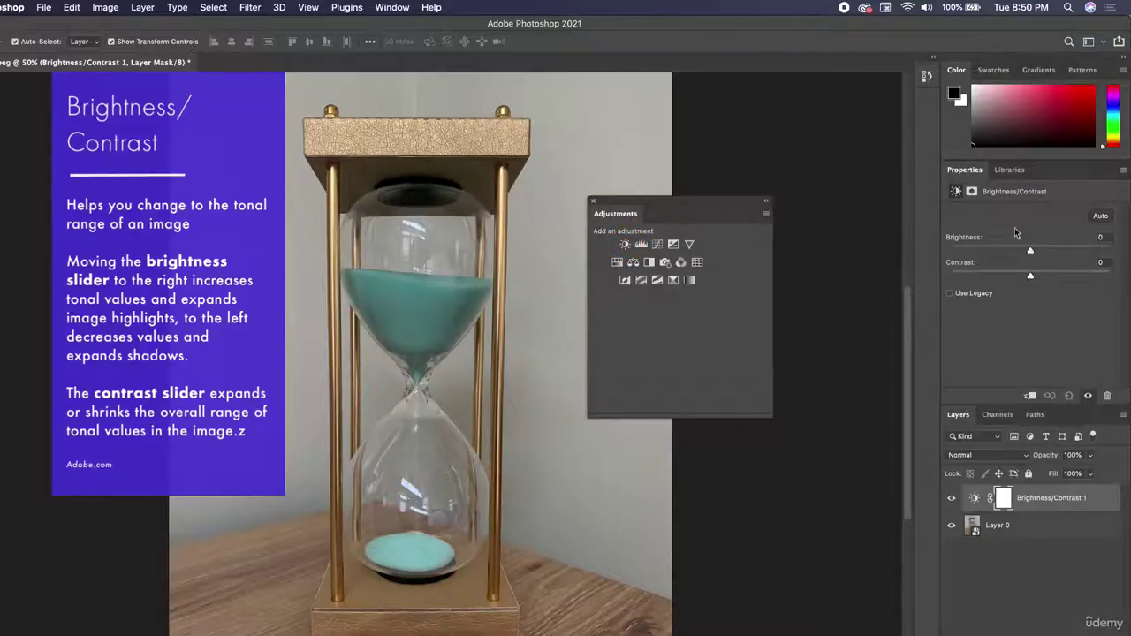
- Move the floating Adjustments panel off the photo, next to the Properties panel
{"action": "left_click", "coordinate": [718, 207]}
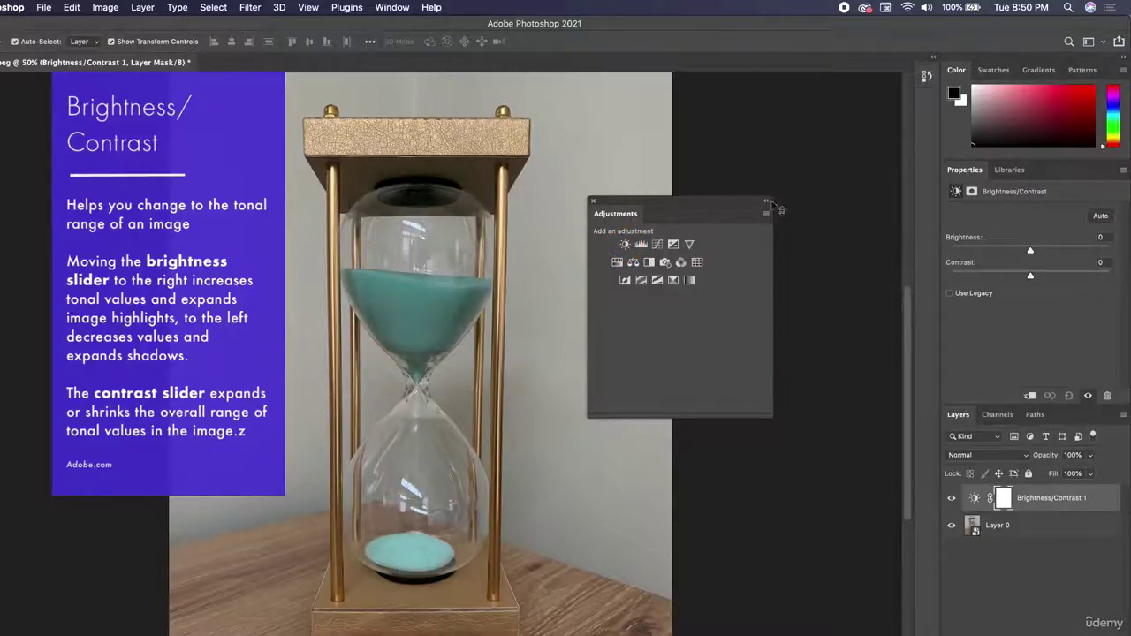
{"action": "left_click_drag", "start_coordinate": [717, 207], "coordinate": [866, 188]}
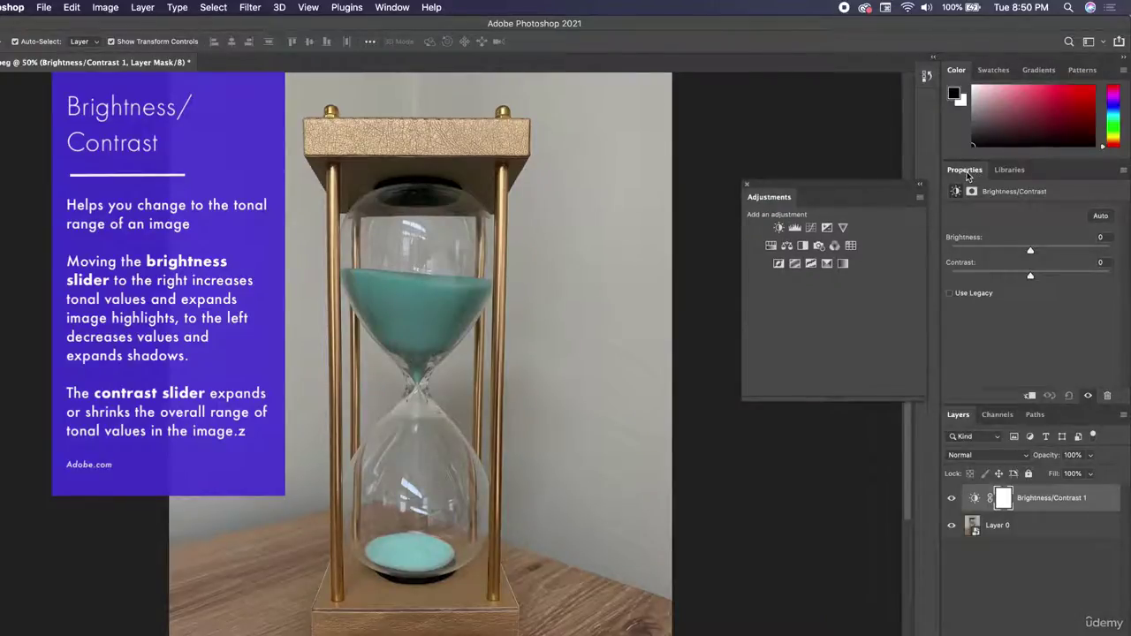
{"action": "left_click", "coordinate": [389, 7]}
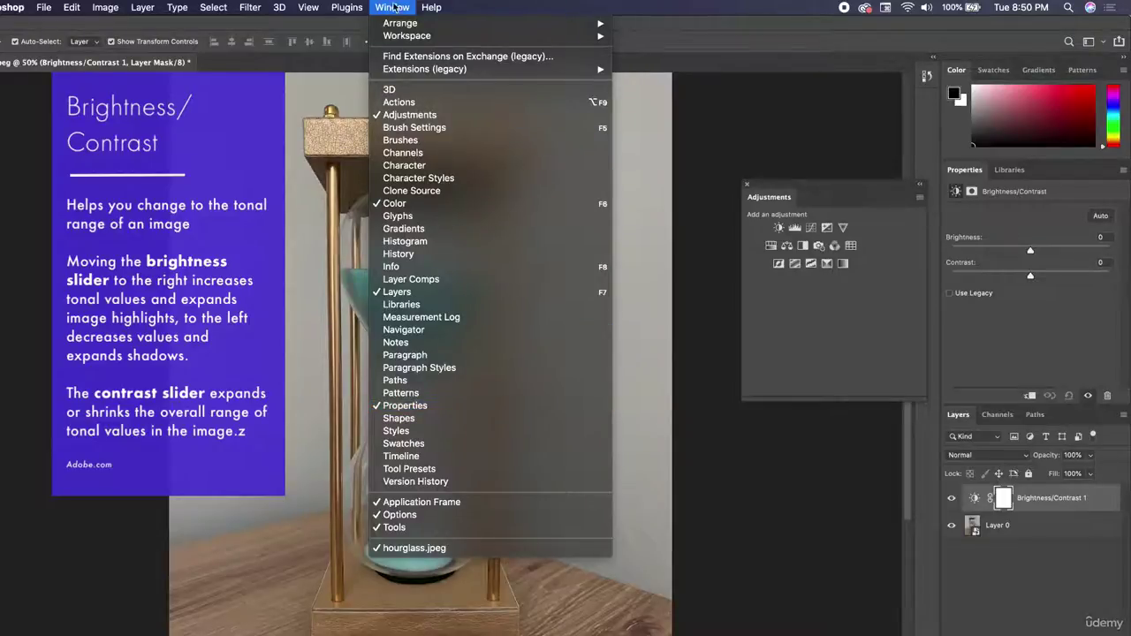
{"action": "left_click", "coordinate": [394, 7]}
- Set the Brightness/Contrast adjustment layer's brightness to 24 and its contrast to 50
{"action": "left_click_drag", "start_coordinate": [1031, 252], "coordinate": [1054, 253]}
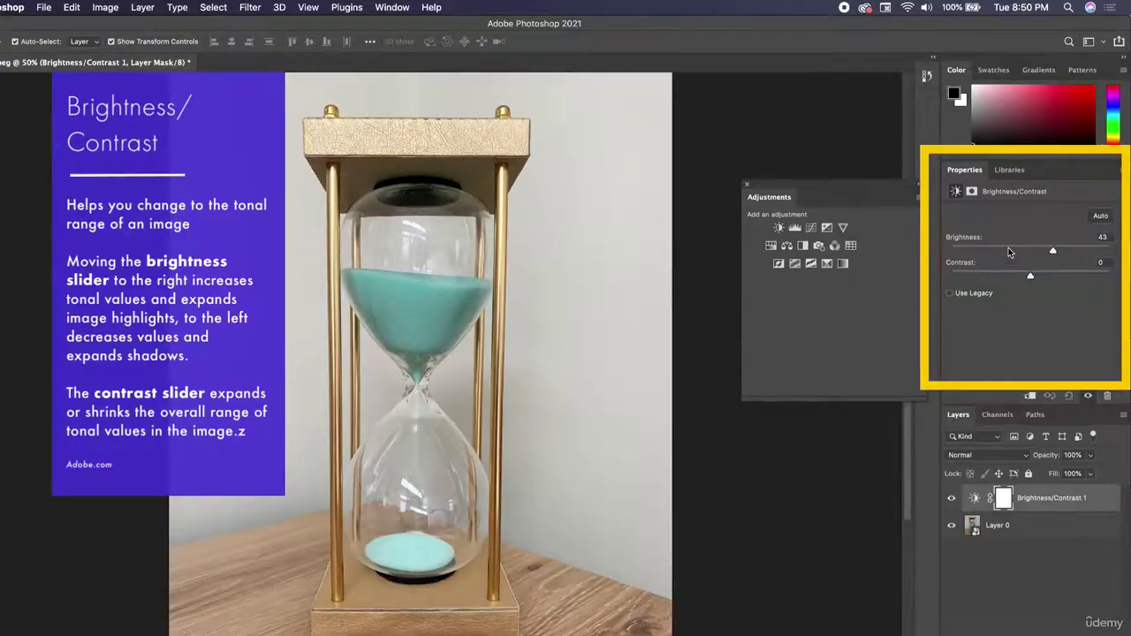
{"action": "left_click", "coordinate": [1009, 251]}
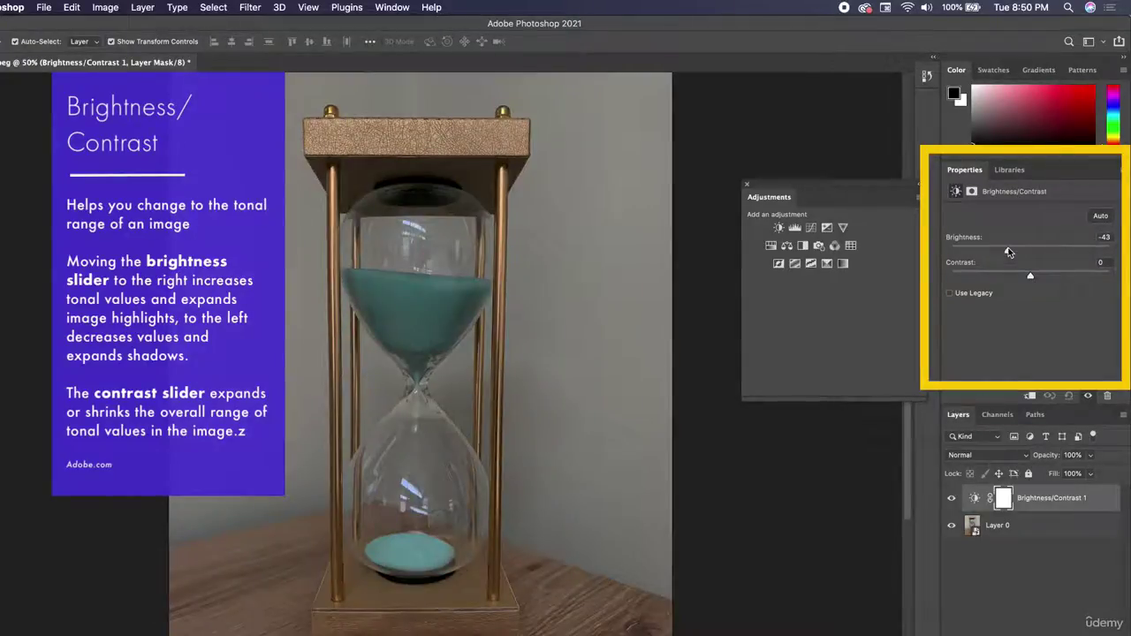
{"action": "left_click_drag", "start_coordinate": [1009, 252], "coordinate": [1043, 251]}
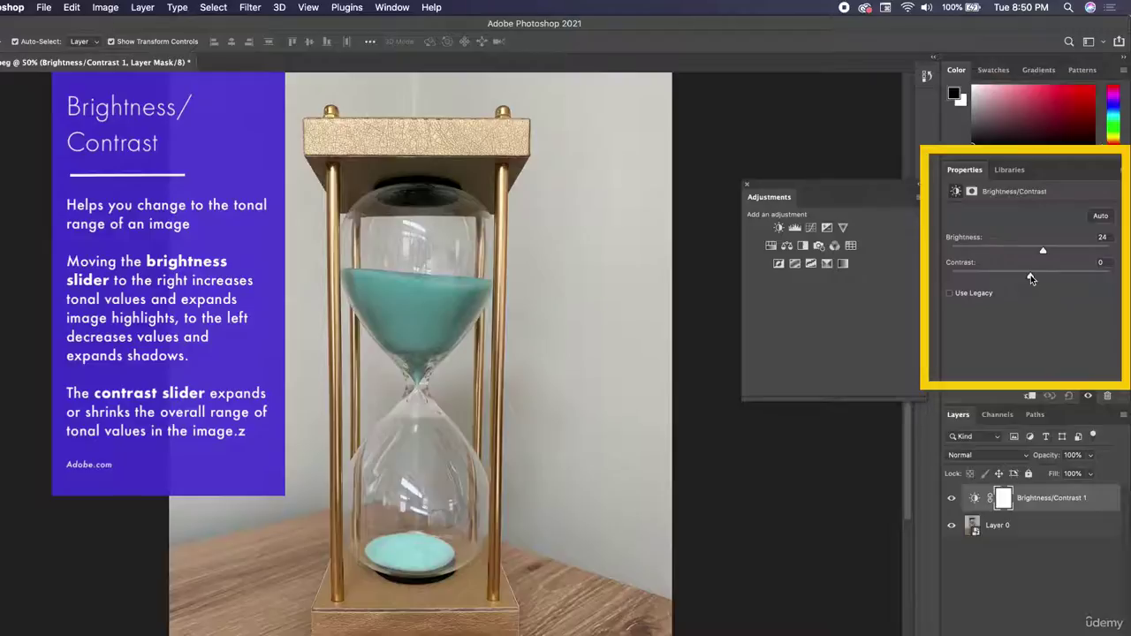
{"action": "left_click", "coordinate": [1075, 277]}
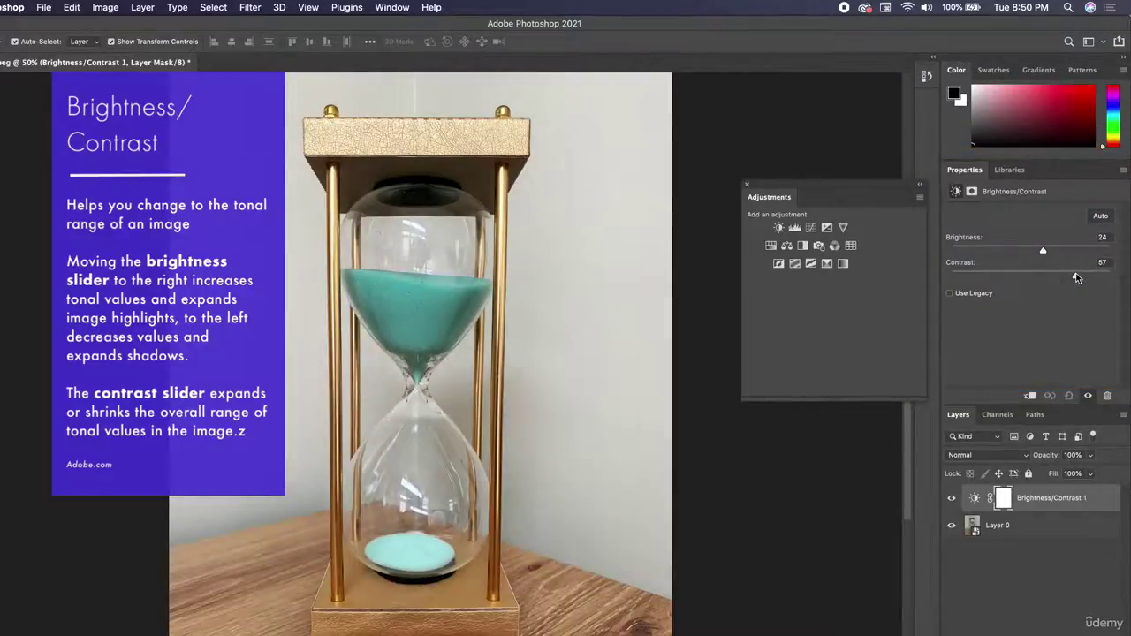
{"action": "left_click_drag", "start_coordinate": [1076, 276], "coordinate": [1116, 277]}
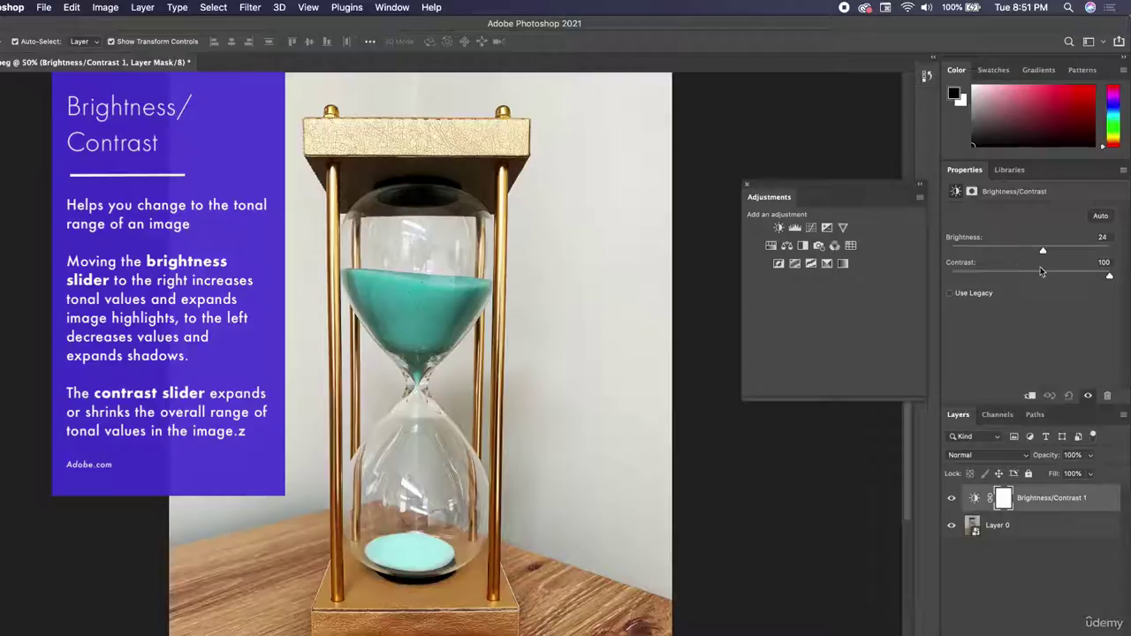
{"action": "left_click_drag", "start_coordinate": [1044, 274], "coordinate": [948, 274]}
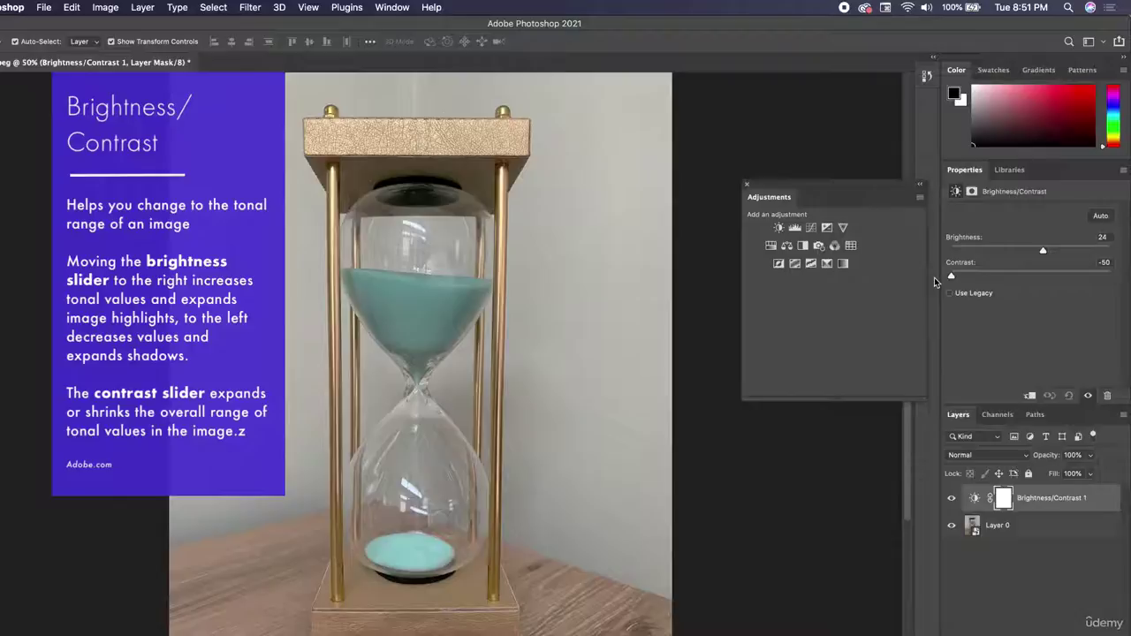
{"action": "left_click_drag", "start_coordinate": [952, 276], "coordinate": [1071, 277]}
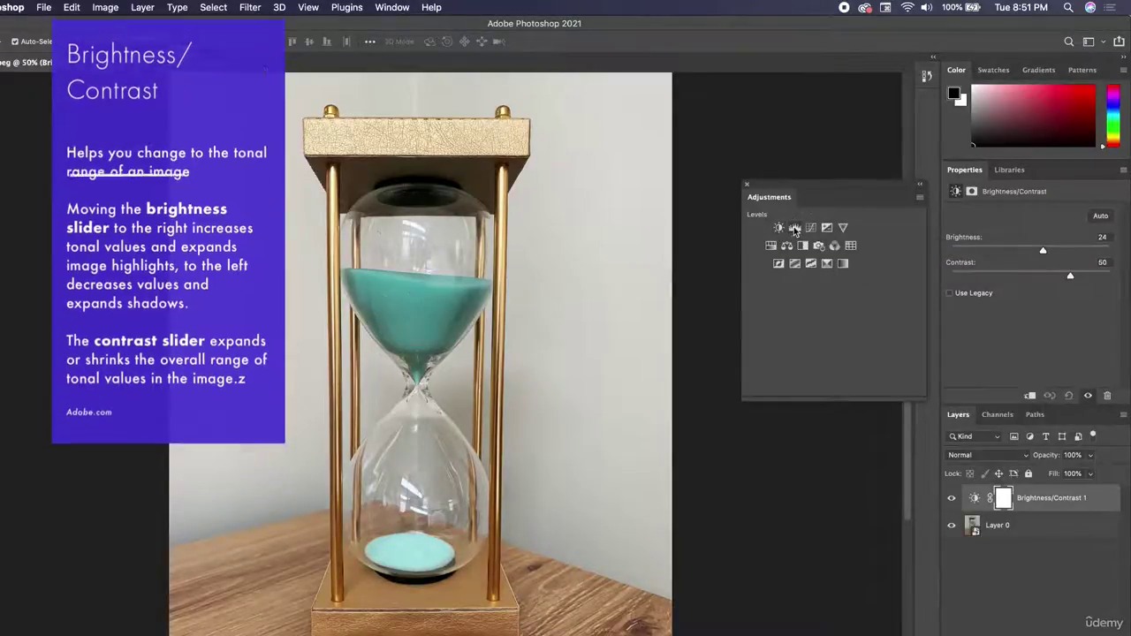
- Add a Levels adjustment layer, float the Properties and Layers panels beside the photo, and enlarge the Layers panel to show all layers
{"action": "left_click", "coordinate": [795, 226]}
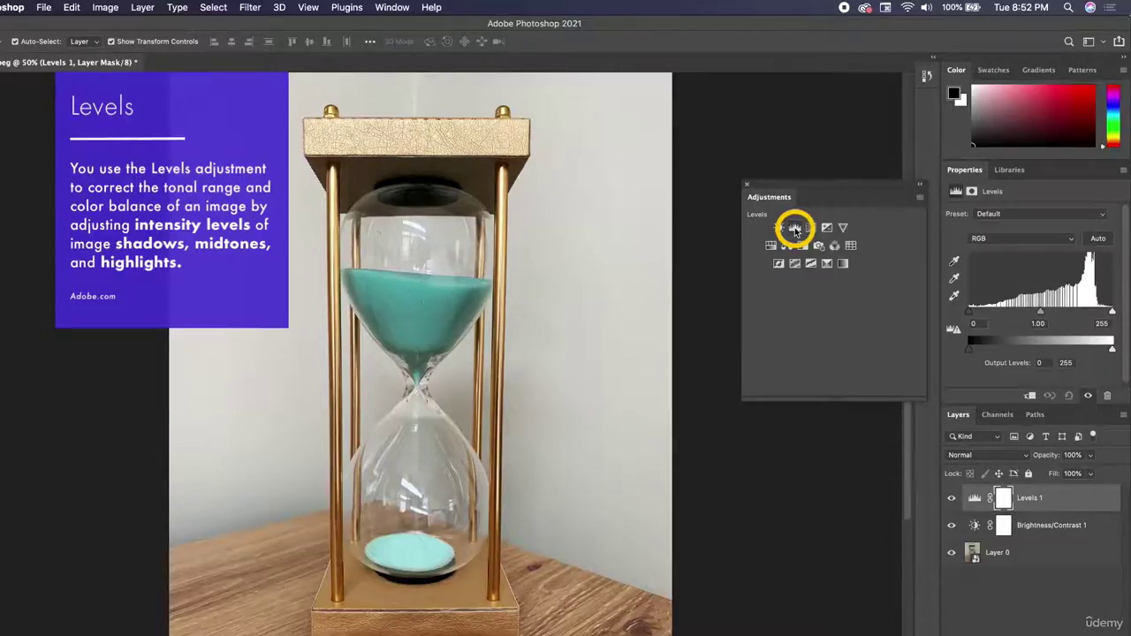
{"action": "left_click_drag", "start_coordinate": [962, 171], "coordinate": [581, 175]}
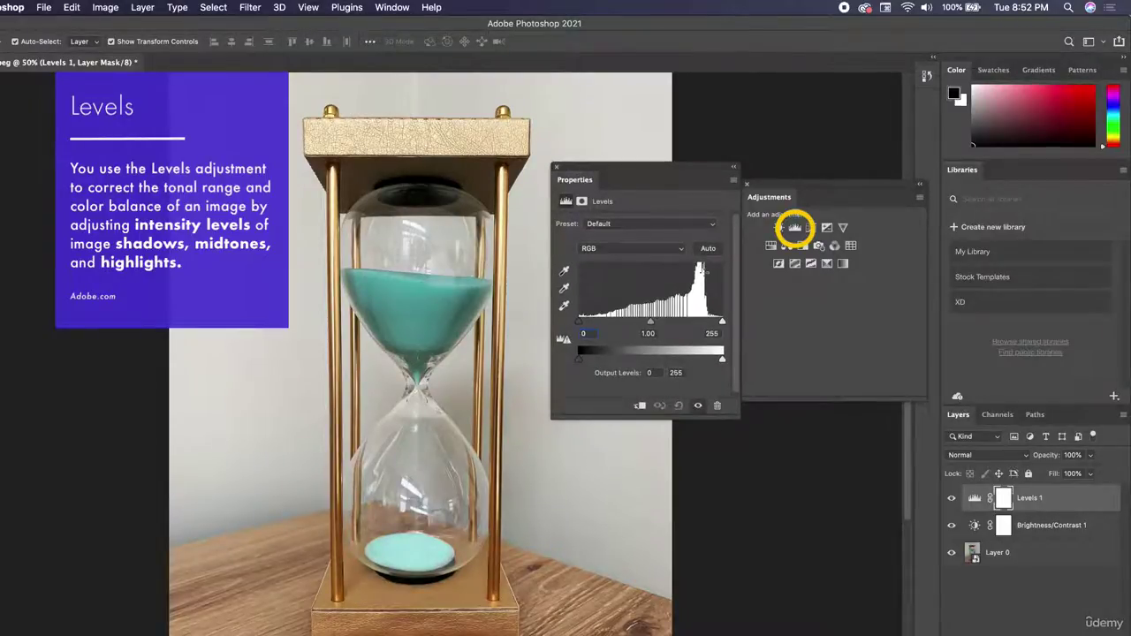
{"action": "left_click_drag", "start_coordinate": [958, 415], "coordinate": [765, 333]}
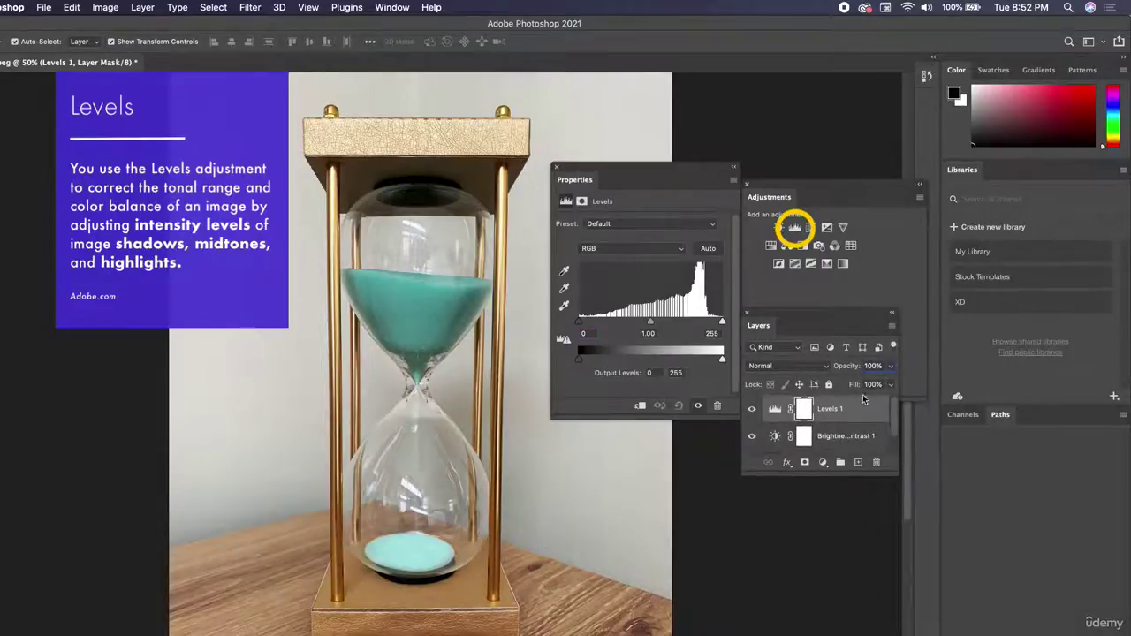
{"action": "left_click_drag", "start_coordinate": [903, 477], "coordinate": [924, 533]}
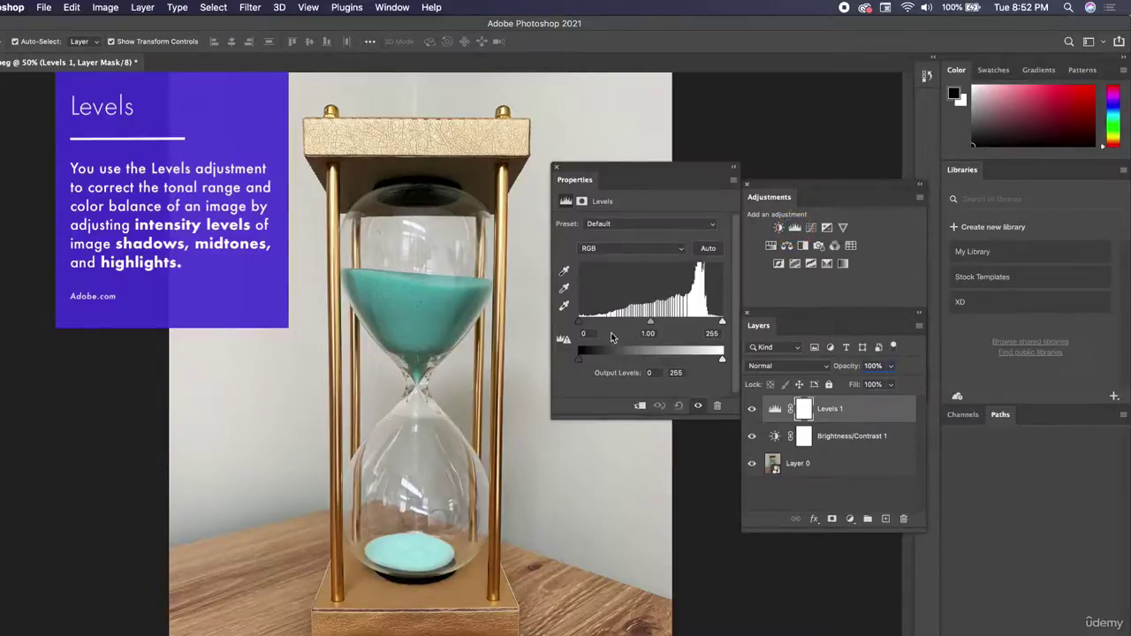
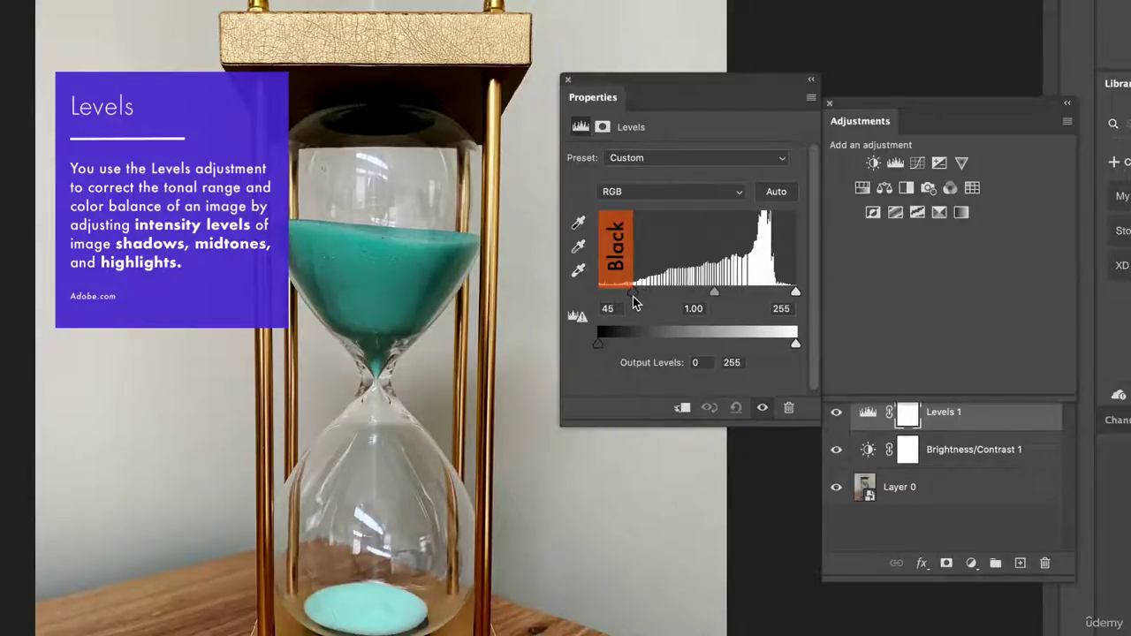
- Return the Levels black input to 0, keep the white input at 255, and set the midtone input to 1.05
{"action": "mouse_move", "coordinate": [633, 300]}
{"action": "left_mouse_down"}
{"action": "mouse_move", "coordinate": [672, 296]}
{"action": "mouse_move", "coordinate": [597, 294]}
{"action": "left_mouse_up"}
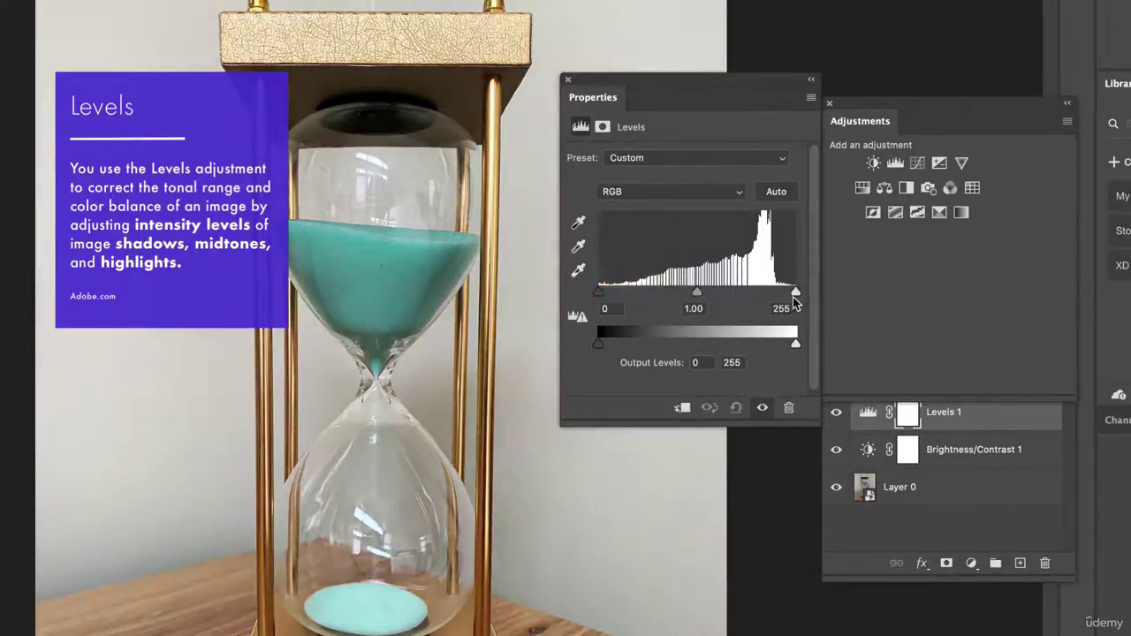
{"action": "mouse_move", "coordinate": [797, 294]}
{"action": "left_mouse_down"}
{"action": "mouse_move", "coordinate": [631, 295]}
{"action": "mouse_move", "coordinate": [814, 292]}
{"action": "left_mouse_up"}
{"action": "mouse_move", "coordinate": [599, 293]}
{"action": "left_mouse_down"}
{"action": "mouse_move", "coordinate": [682, 299]}
{"action": "mouse_move", "coordinate": [592, 295]}
{"action": "left_mouse_up"}
{"action": "left_click", "coordinate": [697, 298]}
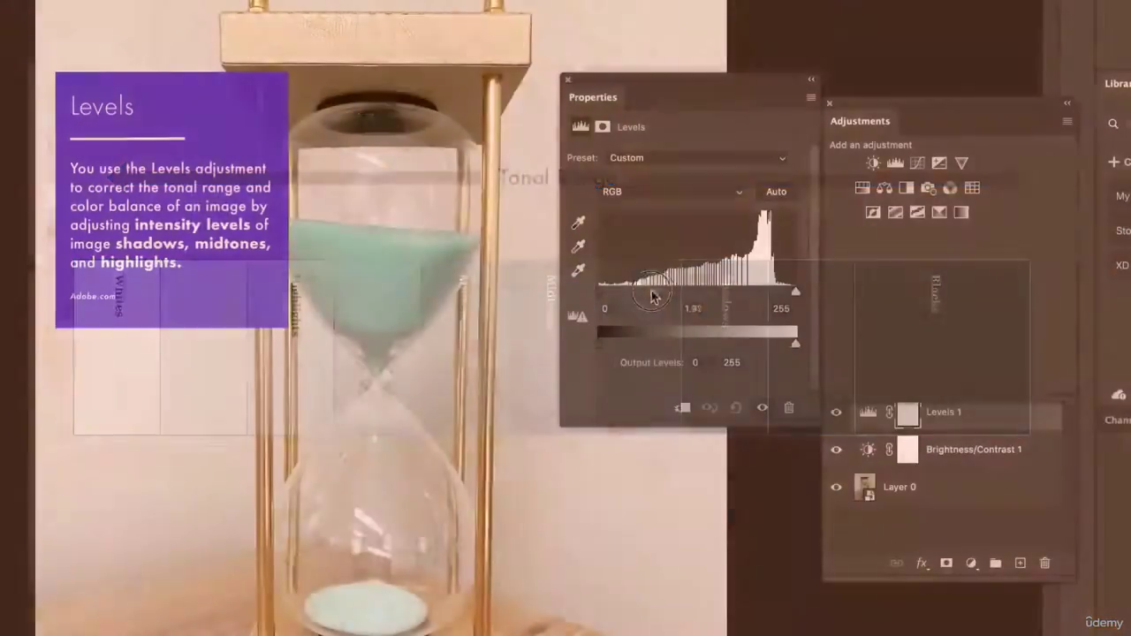
{"action": "left_click_drag", "start_coordinate": [652, 291], "coordinate": [693, 287]}
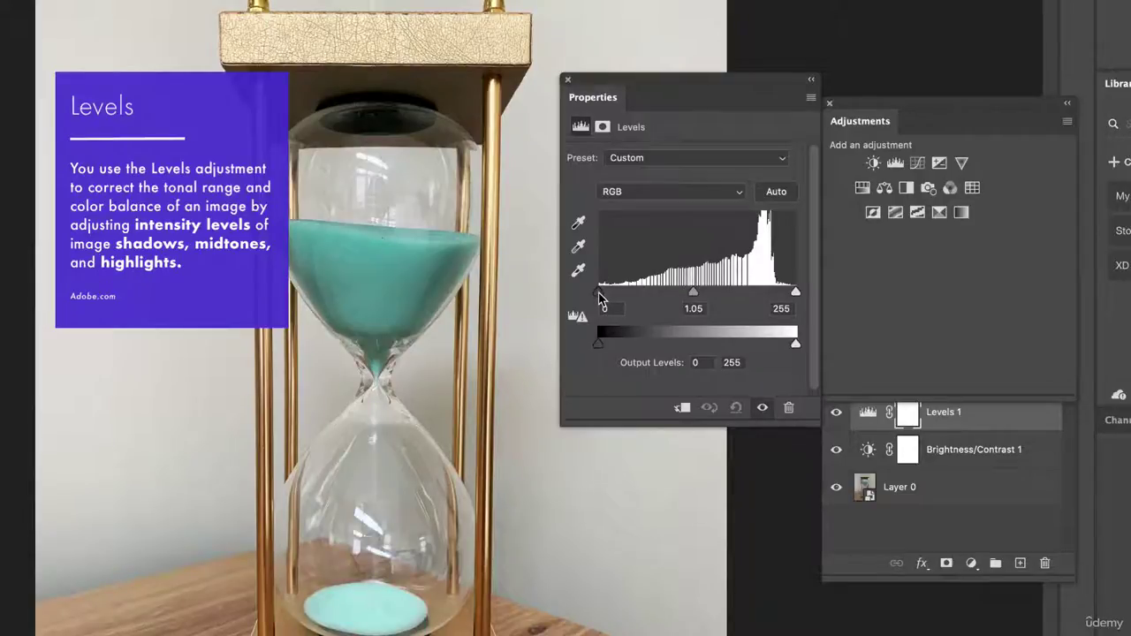
- Set the Levels black input to 24 and the white input to 246
{"action": "left_click_drag", "start_coordinate": [600, 297], "coordinate": [624, 299]}
{"action": "left_click_drag", "start_coordinate": [796, 296], "coordinate": [762, 299]}
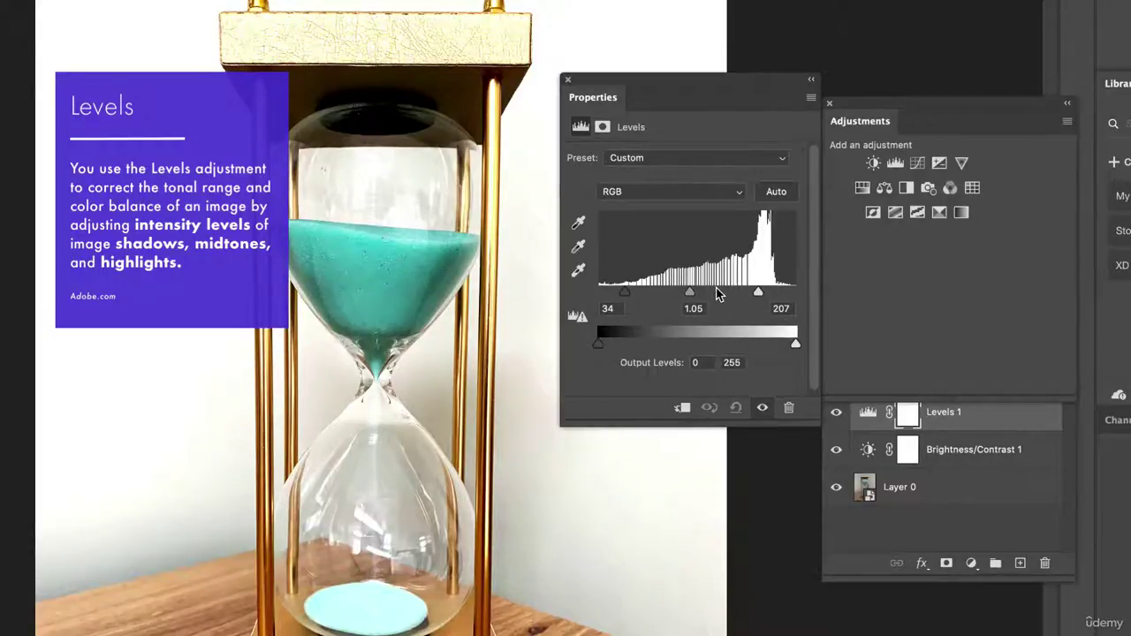
{"action": "left_click_drag", "start_coordinate": [624, 293], "coordinate": [616, 294]}
{"action": "left_click_drag", "start_coordinate": [758, 292], "coordinate": [789, 292]}
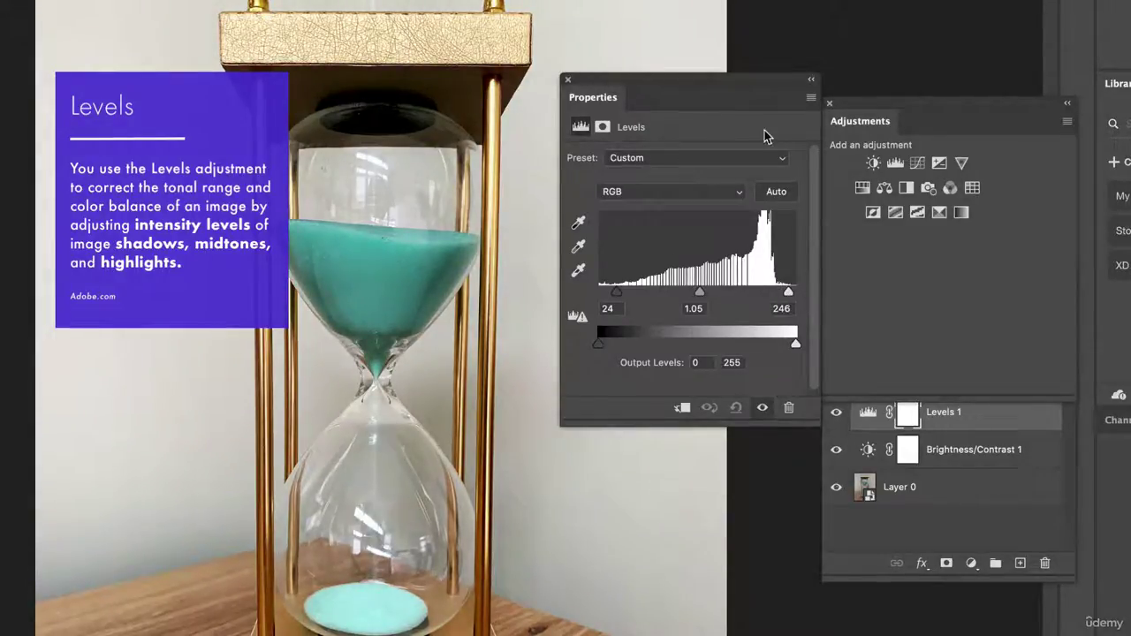
- Move the Adjustments panel clear of the Layers panel and view the properties of Levels 1, Layer 0 and Brightness/Contrast 1
{"action": "left_click_drag", "start_coordinate": [910, 104], "coordinate": [924, 1]}
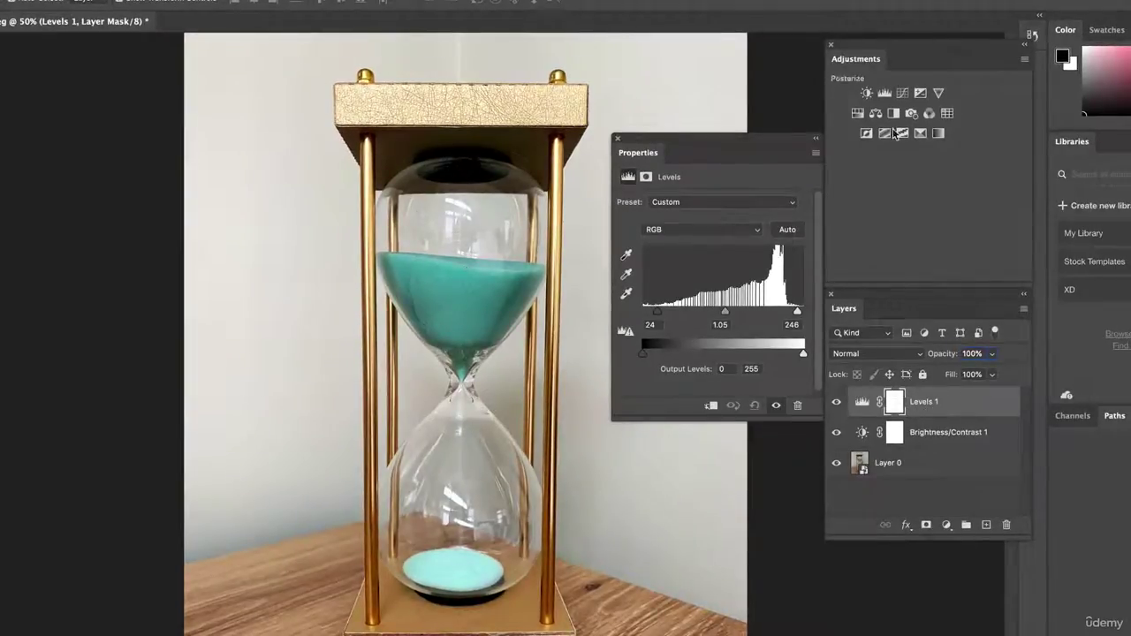
{"action": "left_click", "coordinate": [951, 401]}
{"action": "mouse_move", "coordinate": [951, 401]}
{"action": "left_mouse_down"}
{"action": "mouse_move", "coordinate": [951, 495]}
{"action": "mouse_move", "coordinate": [950, 393]}
{"action": "mouse_move", "coordinate": [956, 403]}
{"action": "left_mouse_up"}
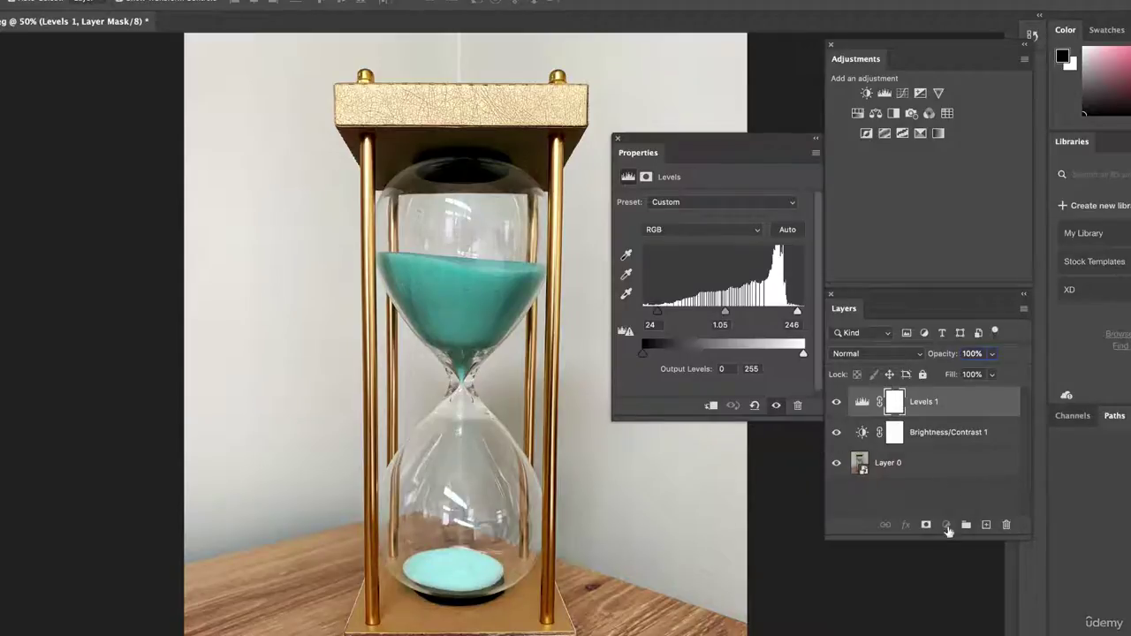
{"action": "left_click", "coordinate": [910, 468]}
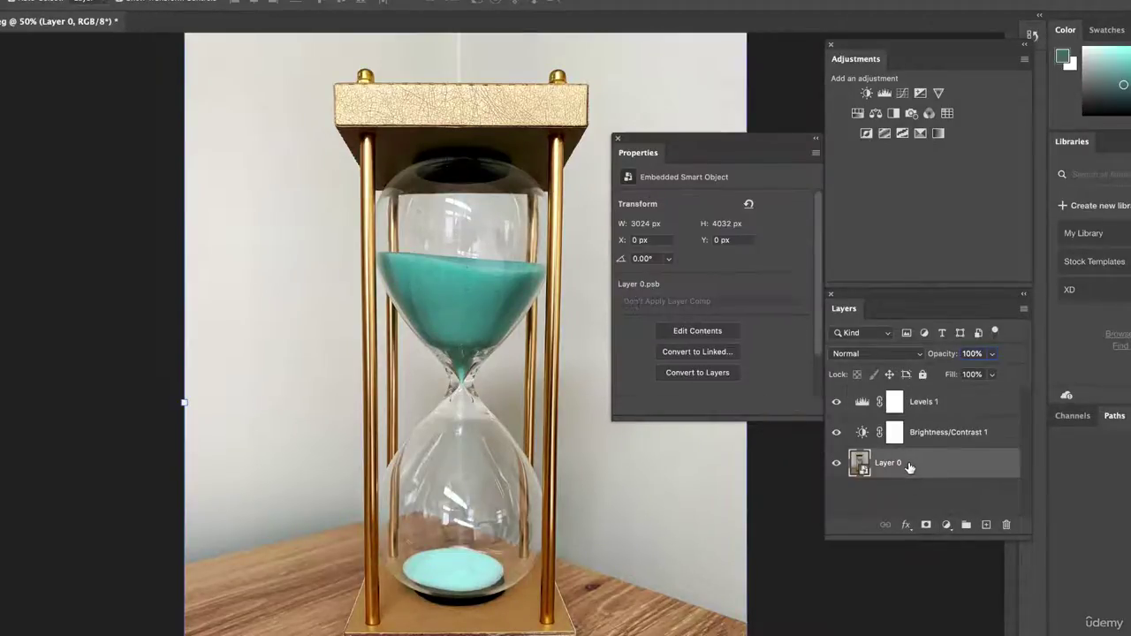
{"action": "left_click", "coordinate": [921, 405]}
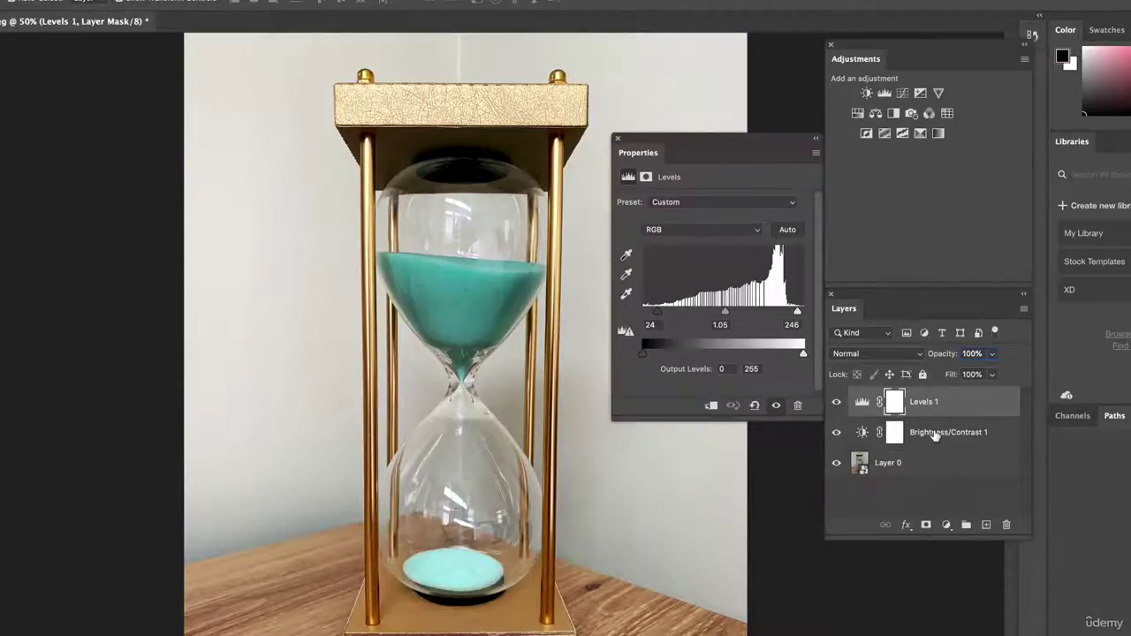
{"action": "left_click", "coordinate": [936, 437]}
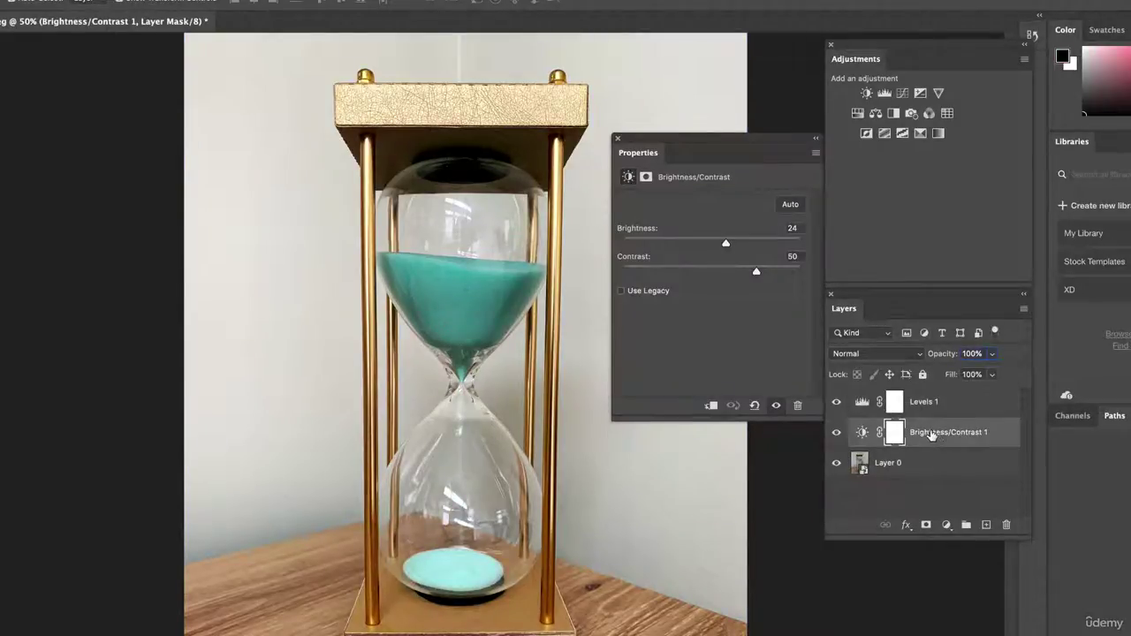
- Look over the direct image adjustment commands available for Layer 0, and reselect the Brightness/Contrast 1 layer to view its settings
{"action": "left_click", "coordinate": [917, 472]}
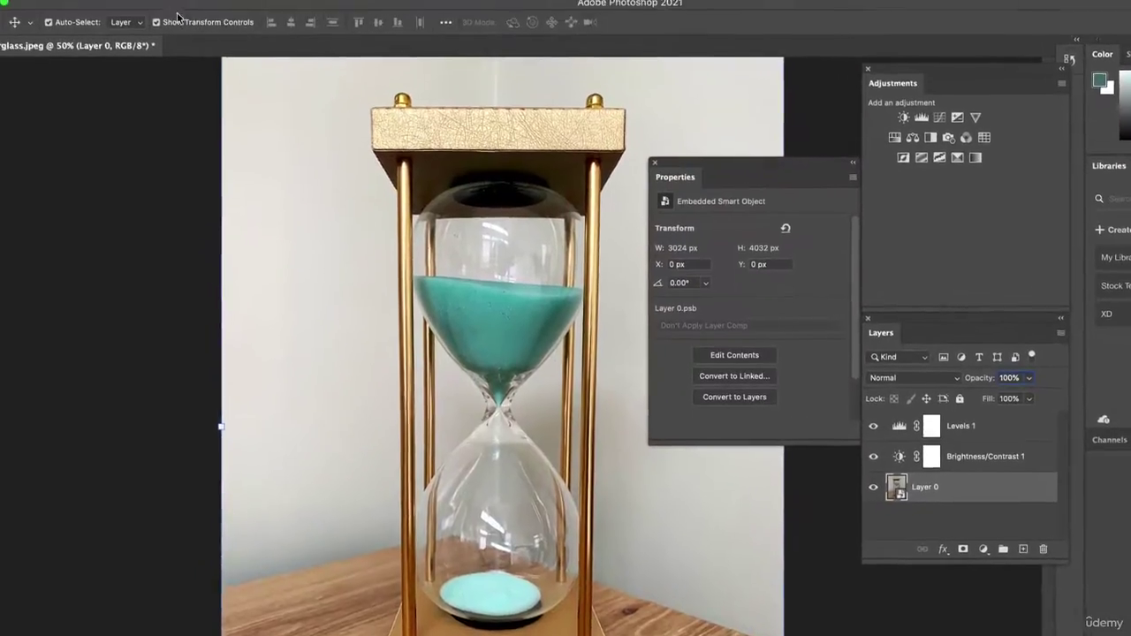
{"action": "left_click", "coordinate": [187, 8]}
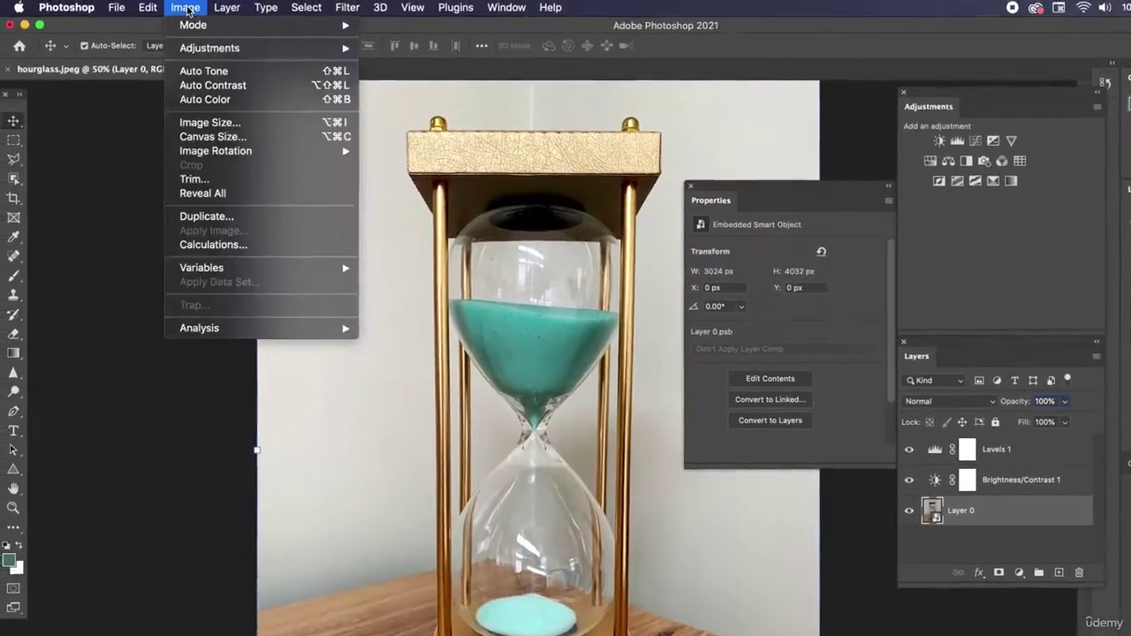
{"action": "mouse_move", "coordinate": [205, 52]}
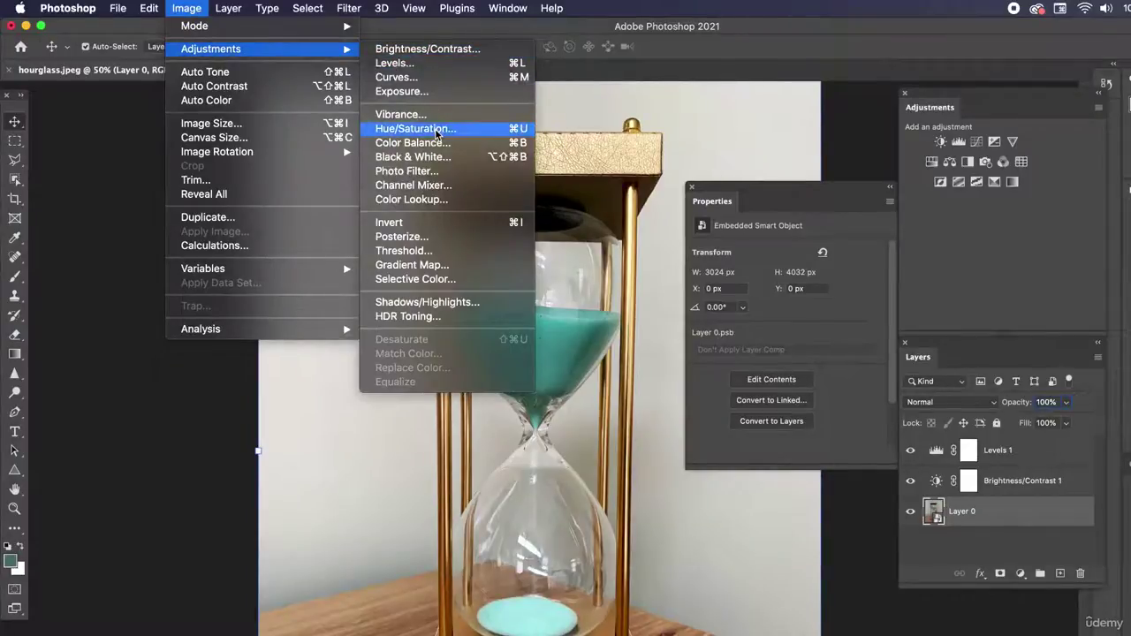
{"action": "key", "text": "Escape"}
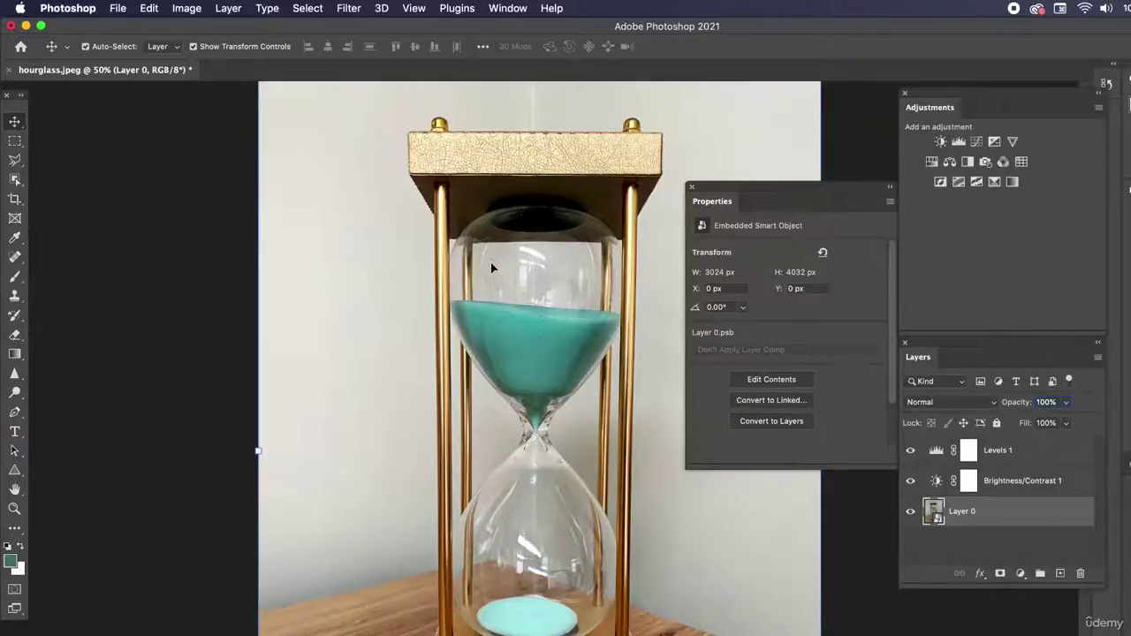
{"action": "left_click", "coordinate": [971, 482]}
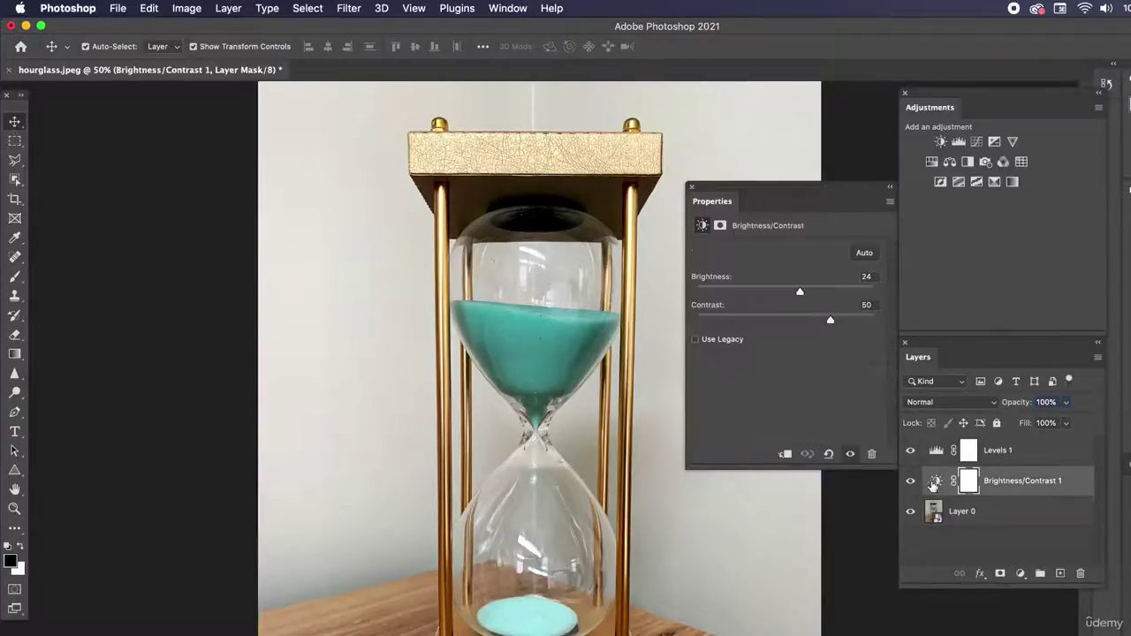
- Select the Levels 1 layer and set its black input to 15 and white input to 249
{"action": "left_click", "coordinate": [1005, 456]}
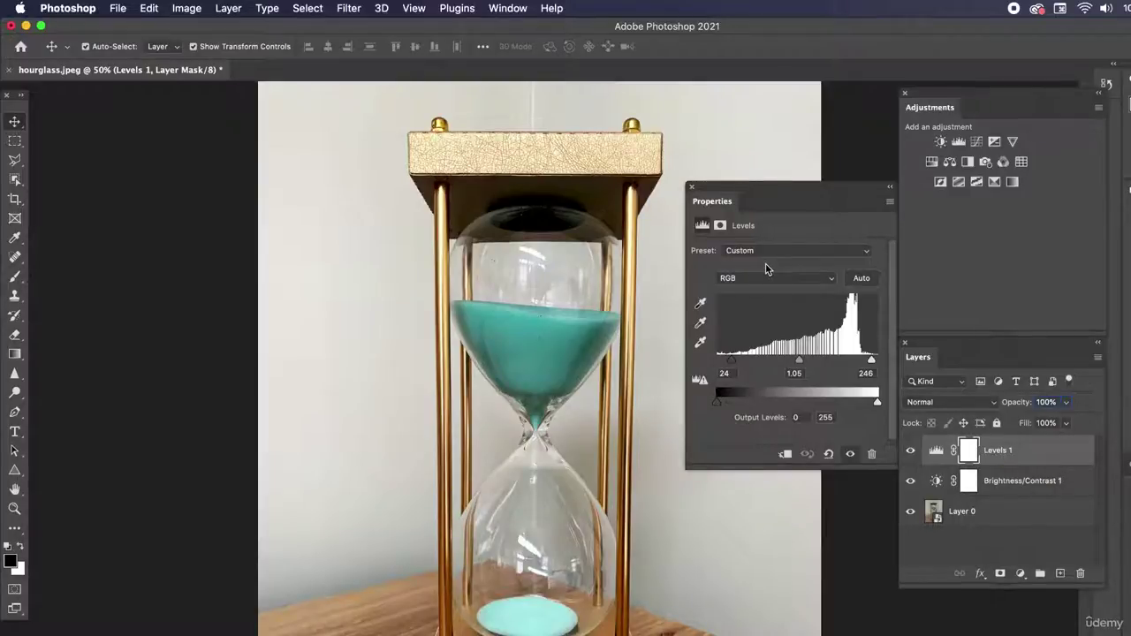
{"action": "left_click_drag", "start_coordinate": [733, 365], "coordinate": [726, 365]}
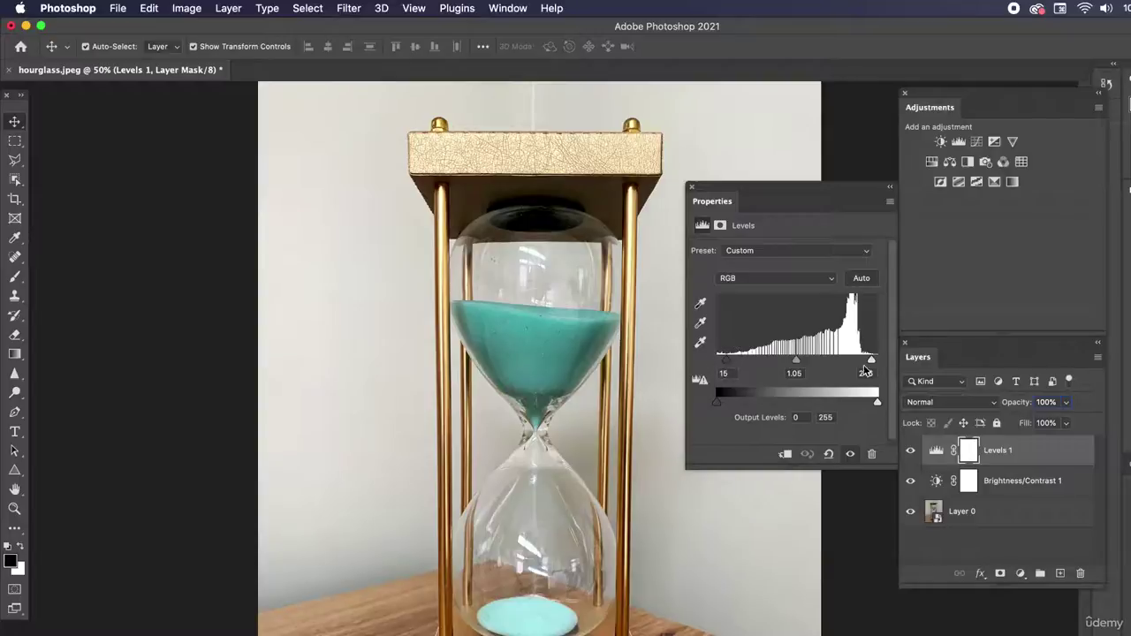
{"action": "left_click_drag", "start_coordinate": [871, 364], "coordinate": [874, 363]}
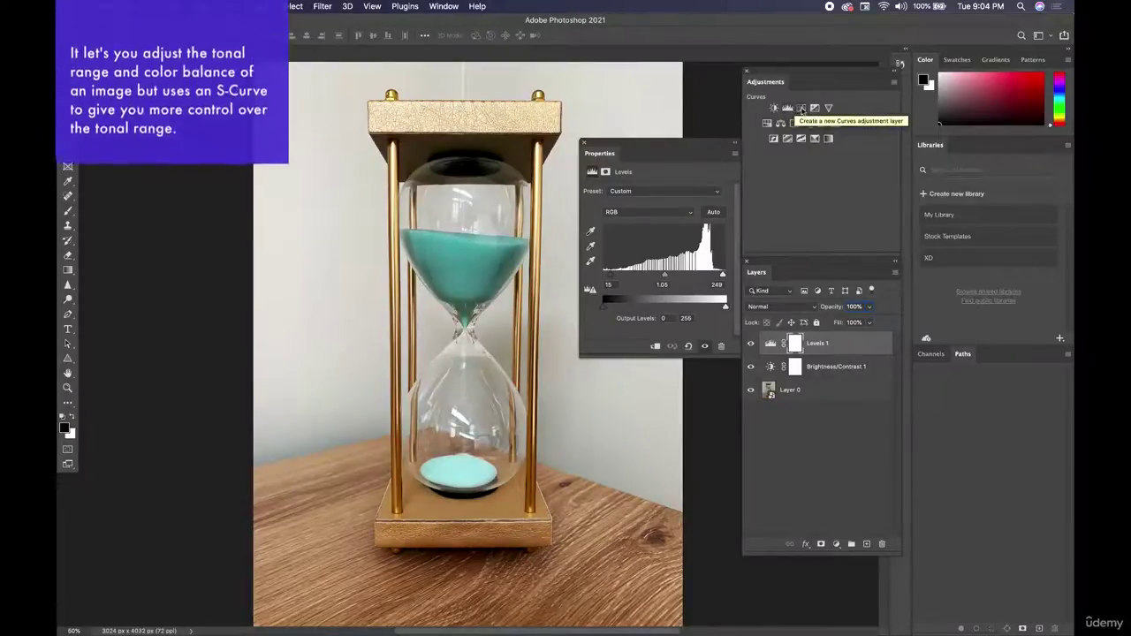
- Add a Curves adjustment layer above Levels 1 and try out the black and white input points of the curve
{"action": "left_click", "coordinate": [801, 109]}
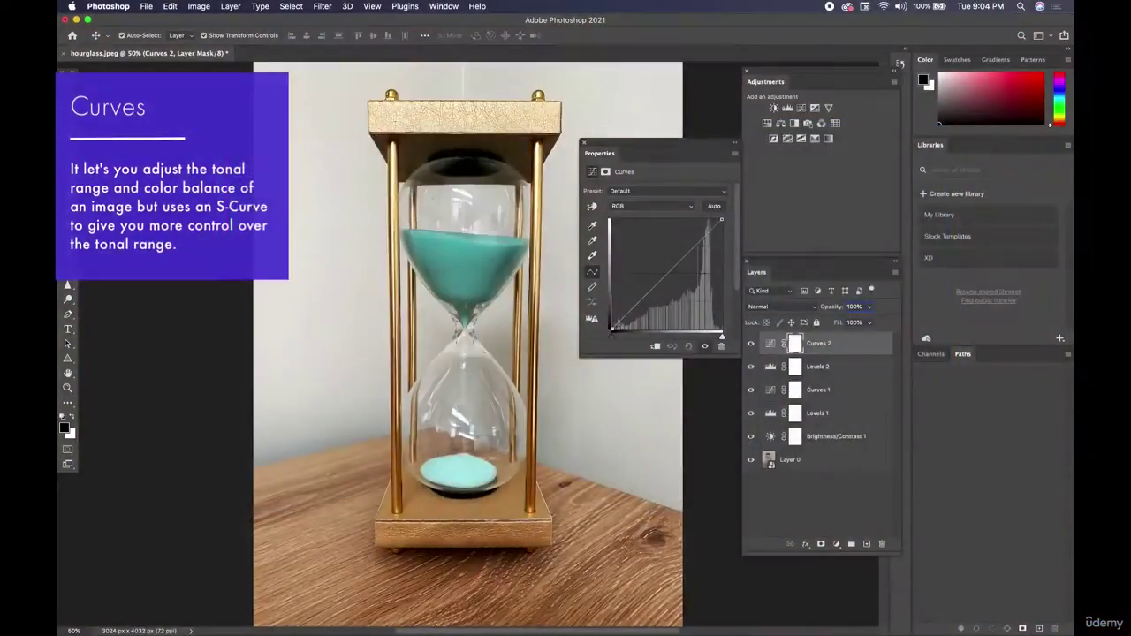
{"action": "left_click", "coordinate": [612, 329]}
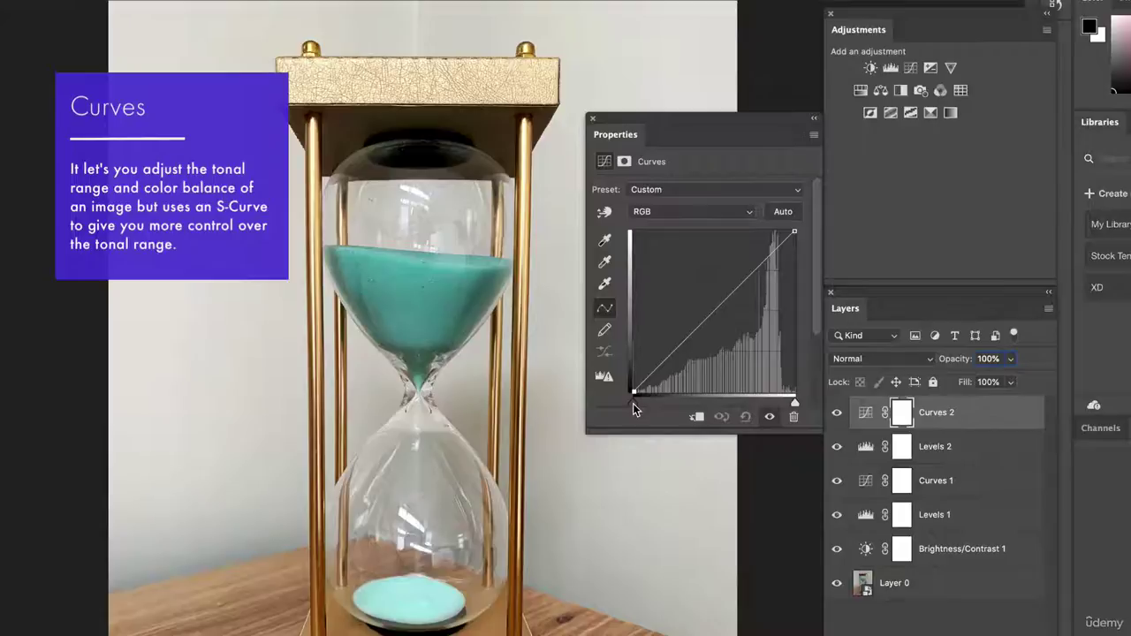
{"action": "left_click", "coordinate": [633, 403]}
{"action": "mouse_move", "coordinate": [633, 403]}
{"action": "left_mouse_down"}
{"action": "mouse_move", "coordinate": [675, 404]}
{"action": "mouse_move", "coordinate": [617, 402]}
{"action": "left_mouse_up"}
{"action": "mouse_move", "coordinate": [795, 406]}
{"action": "left_mouse_down"}
{"action": "mouse_move", "coordinate": [743, 399]}
{"action": "mouse_move", "coordinate": [795, 403]}
{"action": "left_mouse_up"}
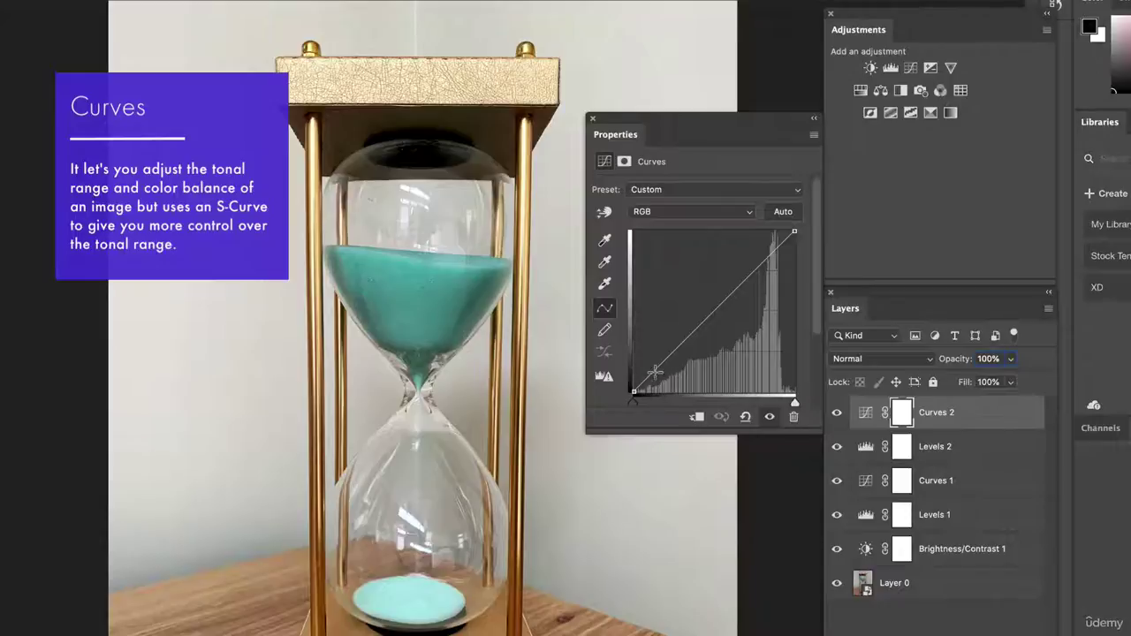
- Add shadow, midtone and highlight points to the Curves 2 RGB curve, lifting the shadows and keeping the midtones and highlights near the diagonal
{"action": "mouse_move", "coordinate": [652, 368]}
{"action": "left_mouse_down"}
{"action": "mouse_move", "coordinate": [652, 350]}
{"action": "mouse_move", "coordinate": [654, 370]}
{"action": "left_mouse_up"}
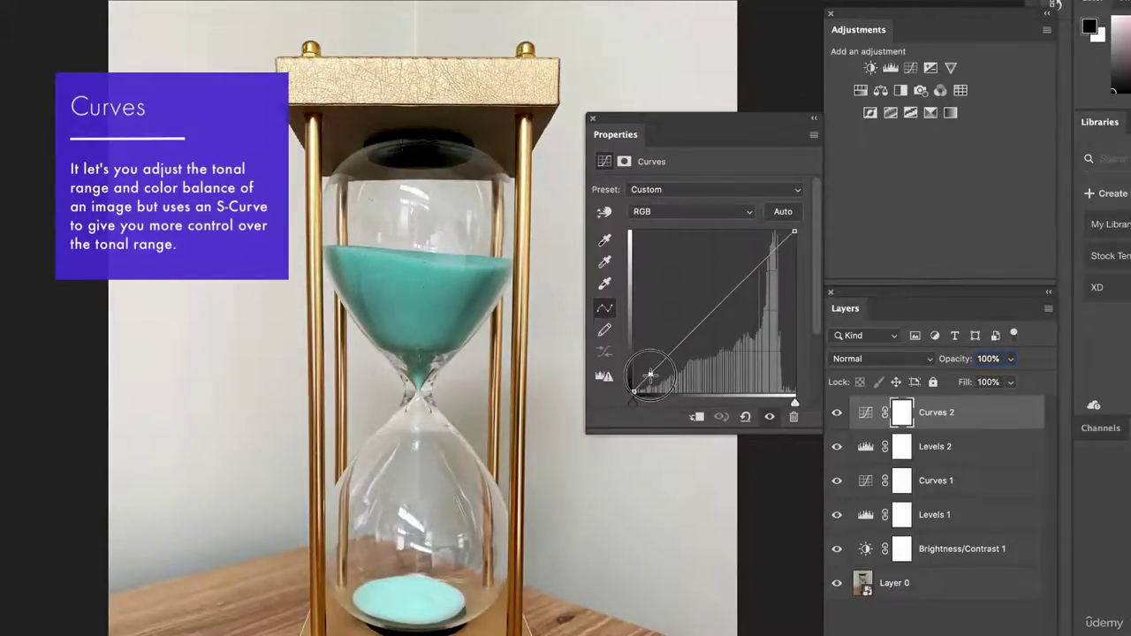
{"action": "left_click", "coordinate": [653, 370]}
{"action": "left_click_drag", "start_coordinate": [652, 370], "coordinate": [646, 374]}
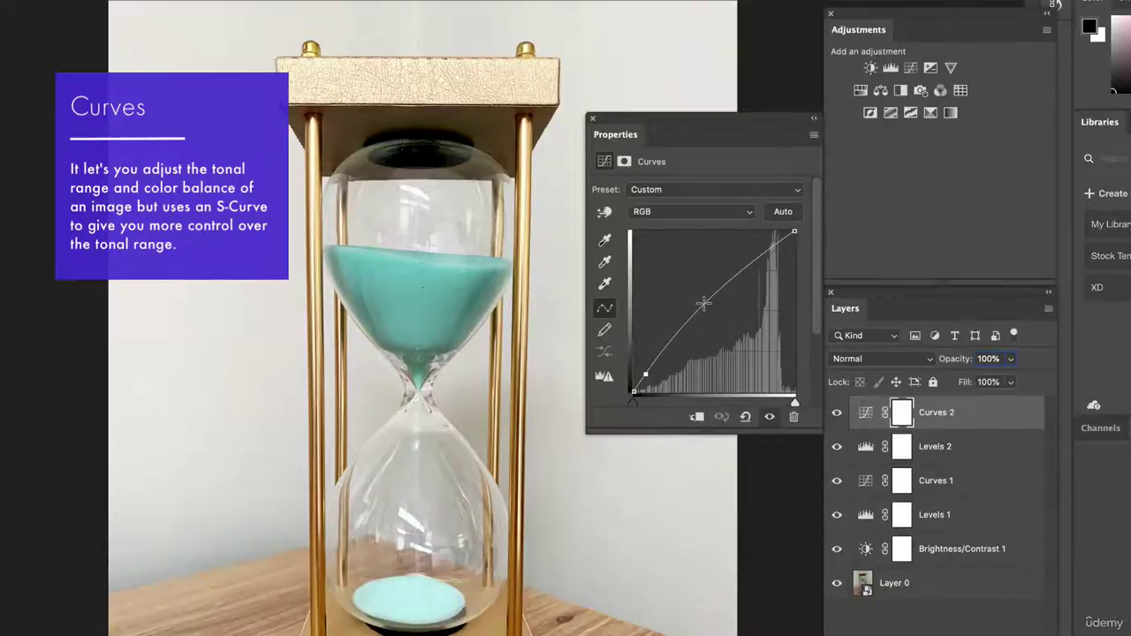
{"action": "mouse_move", "coordinate": [705, 303]}
{"action": "left_mouse_down"}
{"action": "mouse_move", "coordinate": [700, 286]}
{"action": "mouse_move", "coordinate": [706, 318]}
{"action": "left_mouse_up"}
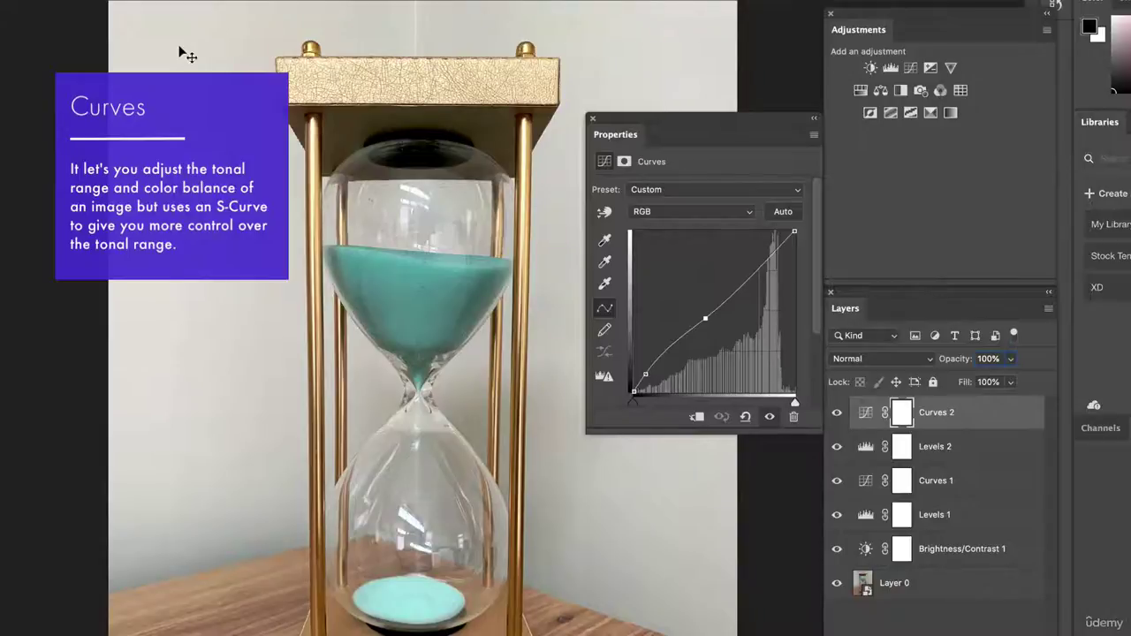
{"action": "mouse_move", "coordinate": [771, 256]}
{"action": "left_mouse_down"}
{"action": "mouse_move", "coordinate": [772, 280]}
{"action": "mouse_move", "coordinate": [766, 231]}
{"action": "mouse_move", "coordinate": [764, 258]}
{"action": "left_mouse_up"}
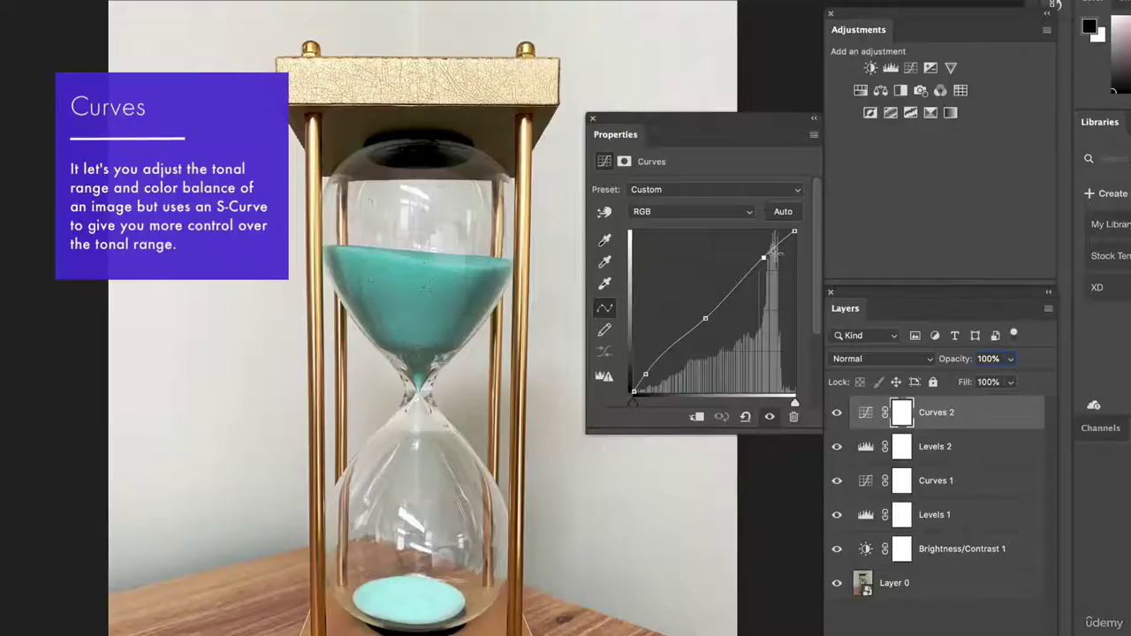
{"action": "left_click", "coordinate": [735, 280]}
{"action": "mouse_move", "coordinate": [736, 280]}
{"action": "left_mouse_down"}
{"action": "mouse_move", "coordinate": [743, 292]}
{"action": "mouse_move", "coordinate": [733, 274]}
{"action": "mouse_move", "coordinate": [738, 283]}
{"action": "left_mouse_up"}
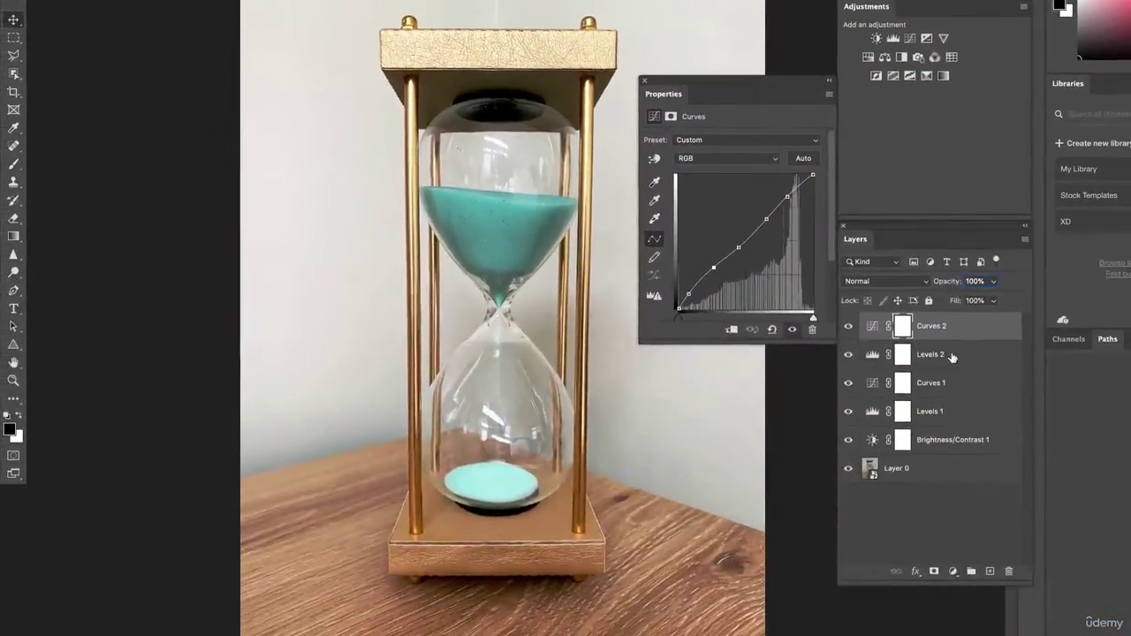
- Delete the surplus Levels 2 and Curves 2 adjustment layers
{"action": "left_click_drag", "start_coordinate": [952, 356], "coordinate": [1012, 570]}
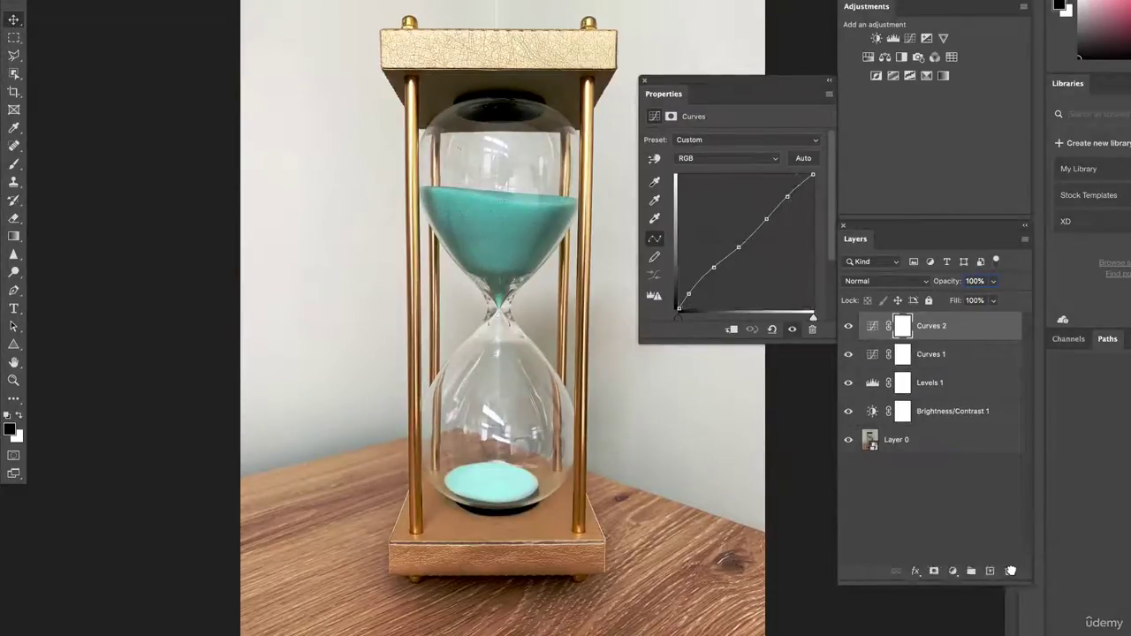
{"action": "left_click_drag", "start_coordinate": [968, 335], "coordinate": [1008, 571]}
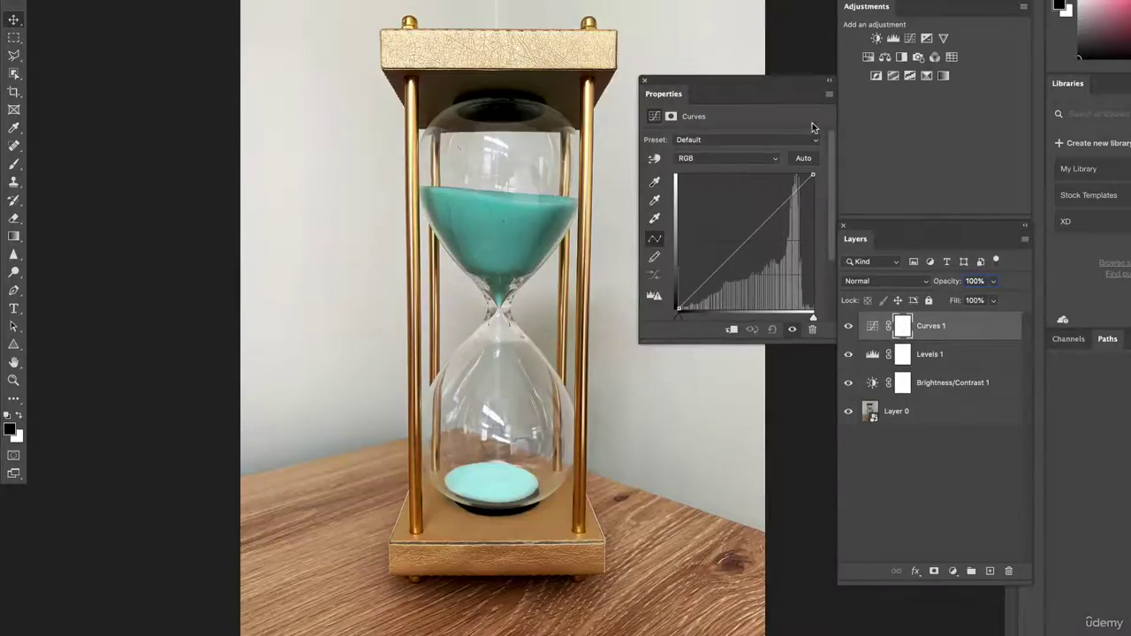
- Place shadow, midtone and highlight points along the Curves 1 RGB curve and raise the highlight point slightly
{"action": "left_click", "coordinate": [742, 244]}
{"action": "left_click", "coordinate": [798, 190]}
{"action": "left_click", "coordinate": [716, 271]}
{"action": "left_click", "coordinate": [697, 290]}
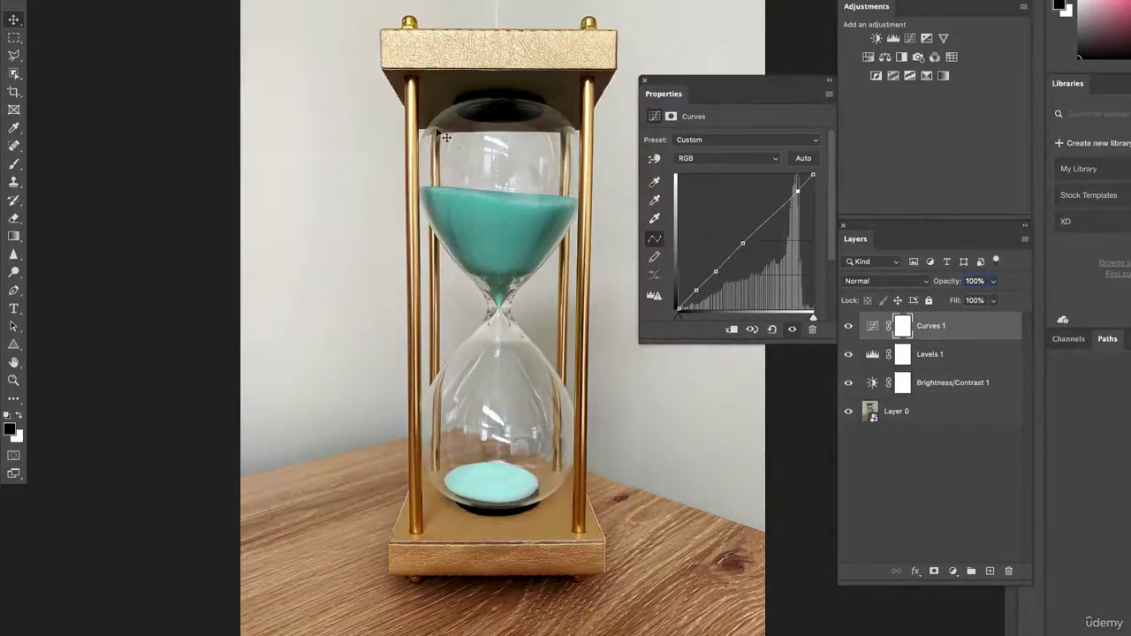
{"action": "mouse_move", "coordinate": [797, 190]}
{"action": "left_mouse_down"}
{"action": "mouse_move", "coordinate": [792, 198]}
{"action": "mouse_move", "coordinate": [796, 187]}
{"action": "left_mouse_up"}
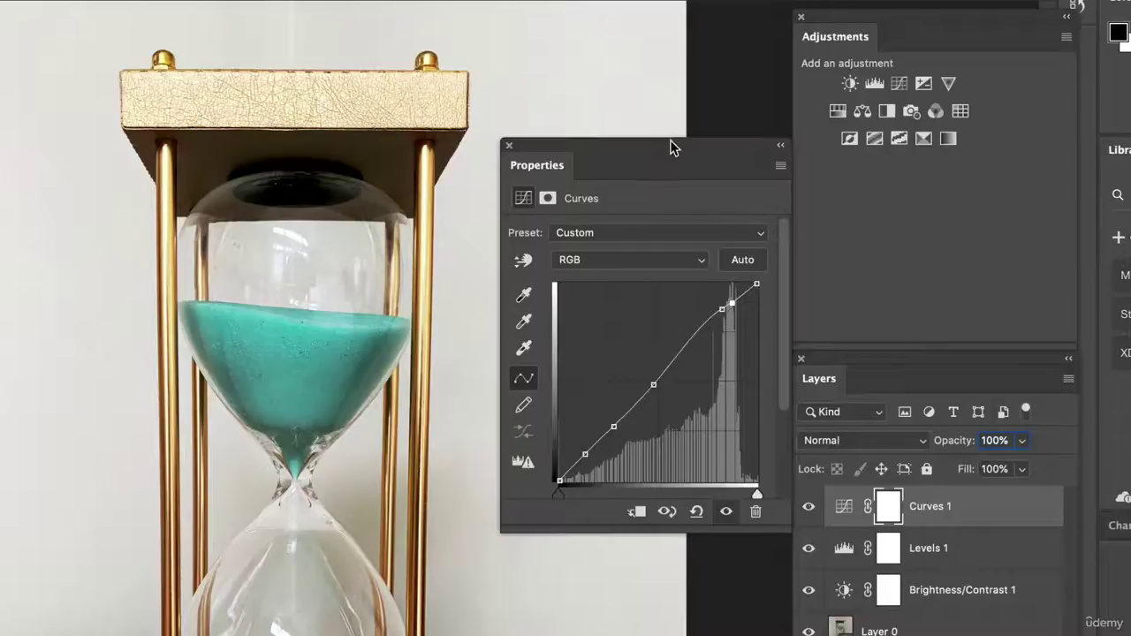
- Add an Exposure adjustment layer to the hourglass, try extreme overexposure and an exposure of -19.66, and return the exposure to 0.00
{"action": "left_click", "coordinate": [924, 84]}
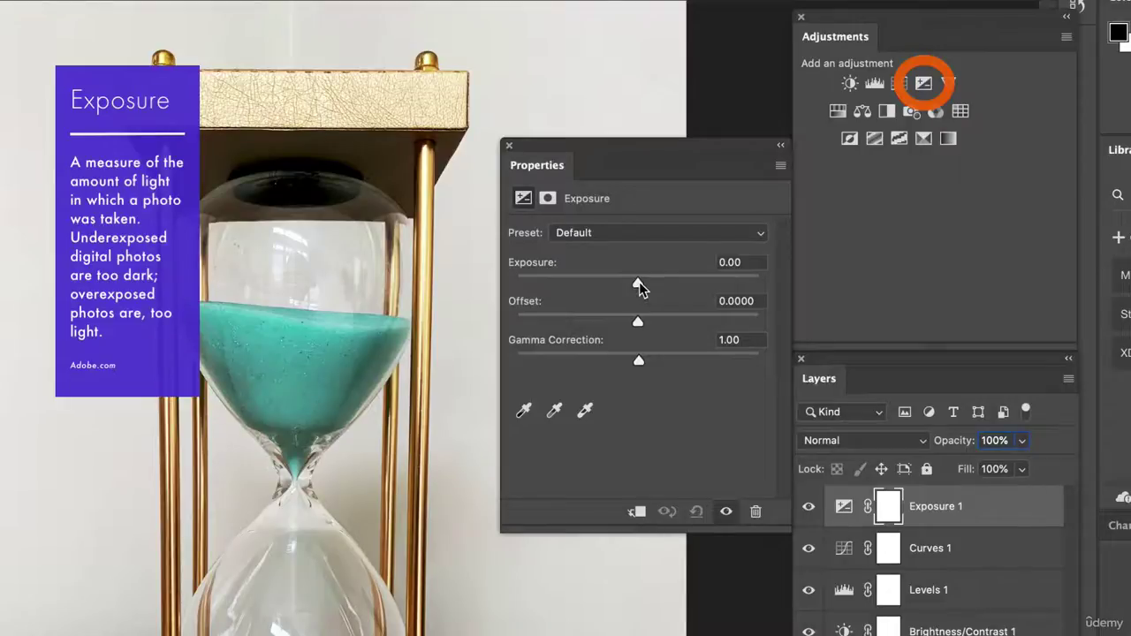
{"action": "left_click_drag", "start_coordinate": [639, 282], "coordinate": [666, 287]}
{"action": "left_click_drag", "start_coordinate": [674, 285], "coordinate": [740, 282]}
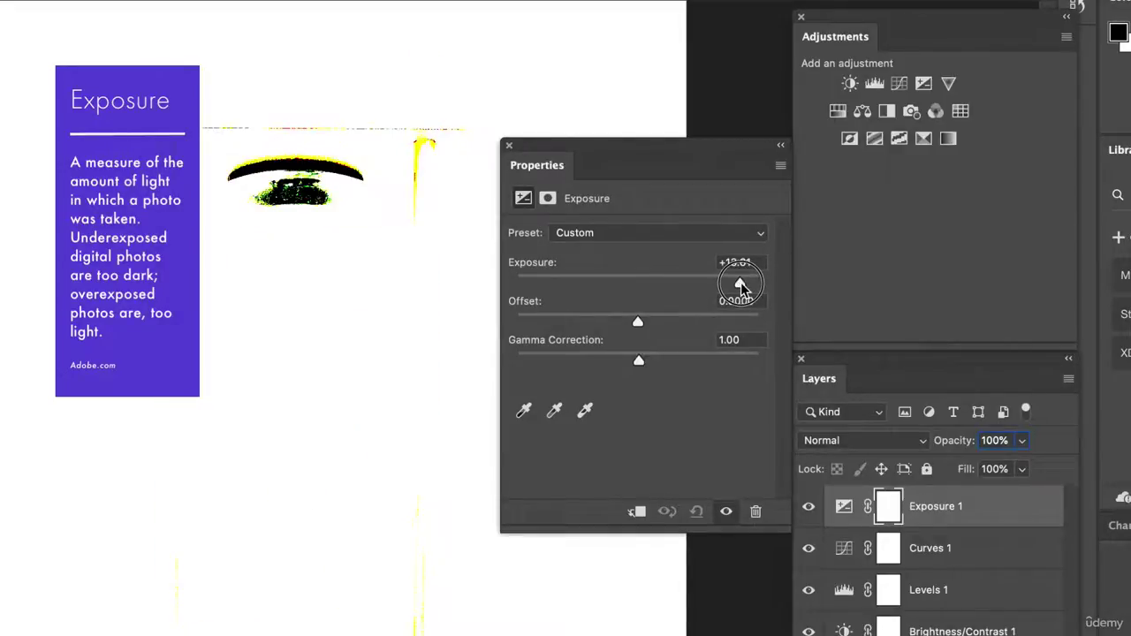
{"action": "left_click_drag", "start_coordinate": [741, 282], "coordinate": [518, 284]}
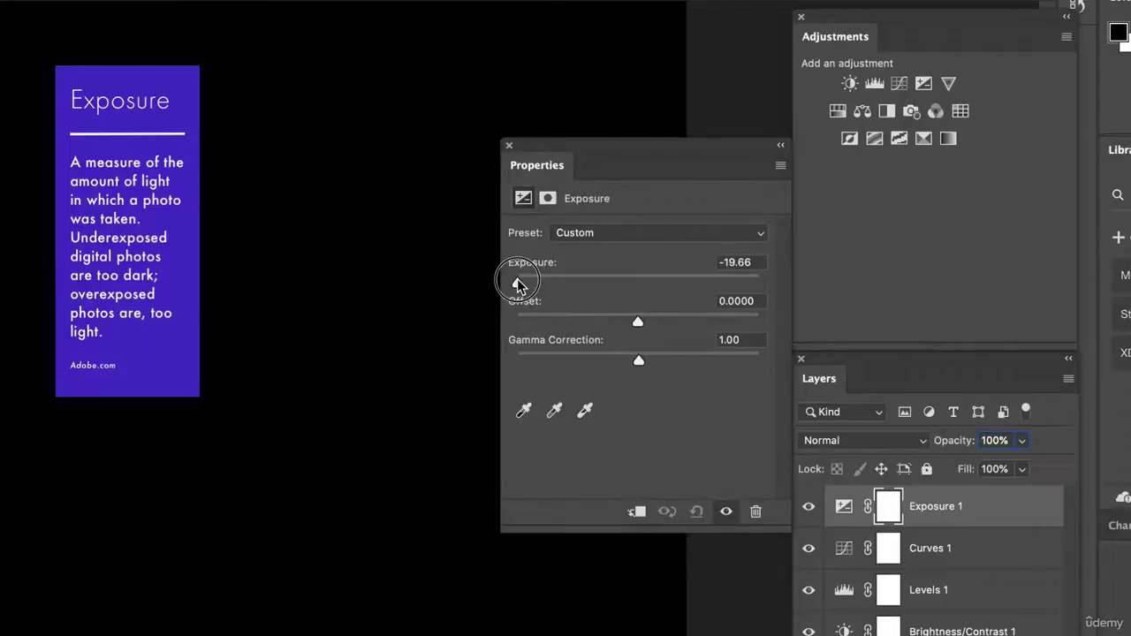
{"action": "left_click_drag", "start_coordinate": [518, 285], "coordinate": [639, 286]}
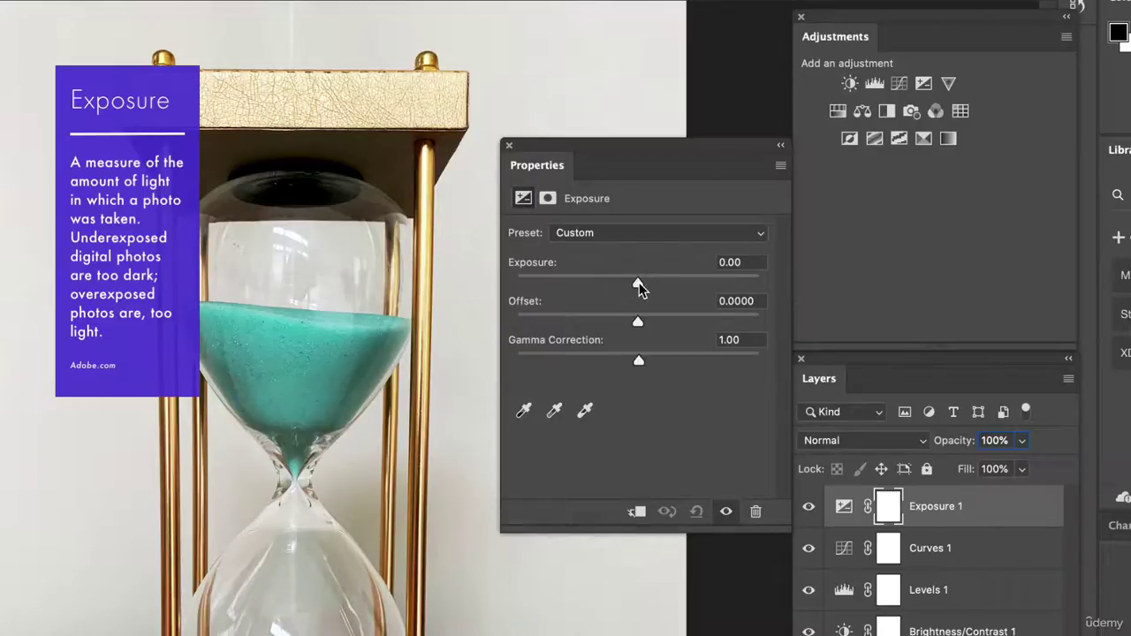
{"action": "left_click_drag", "start_coordinate": [640, 287], "coordinate": [638, 283]}
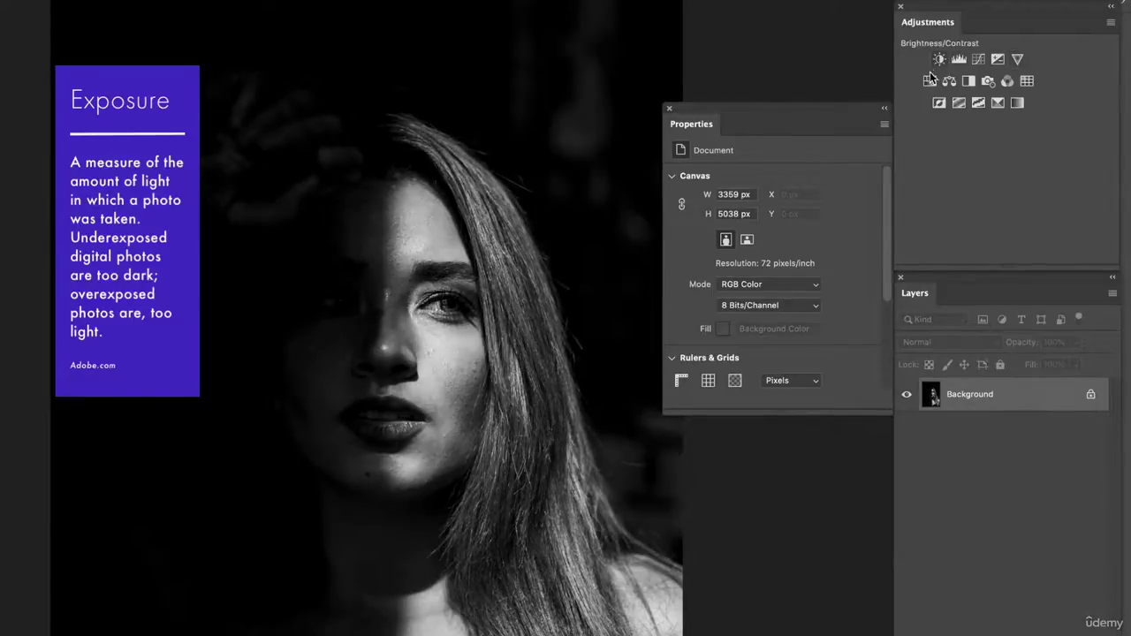
- Add an Exposure adjustment layer to the black-and-white portrait, try an exposure of +2.52, and reduce it to +0.39
{"action": "left_click", "coordinate": [998, 59]}
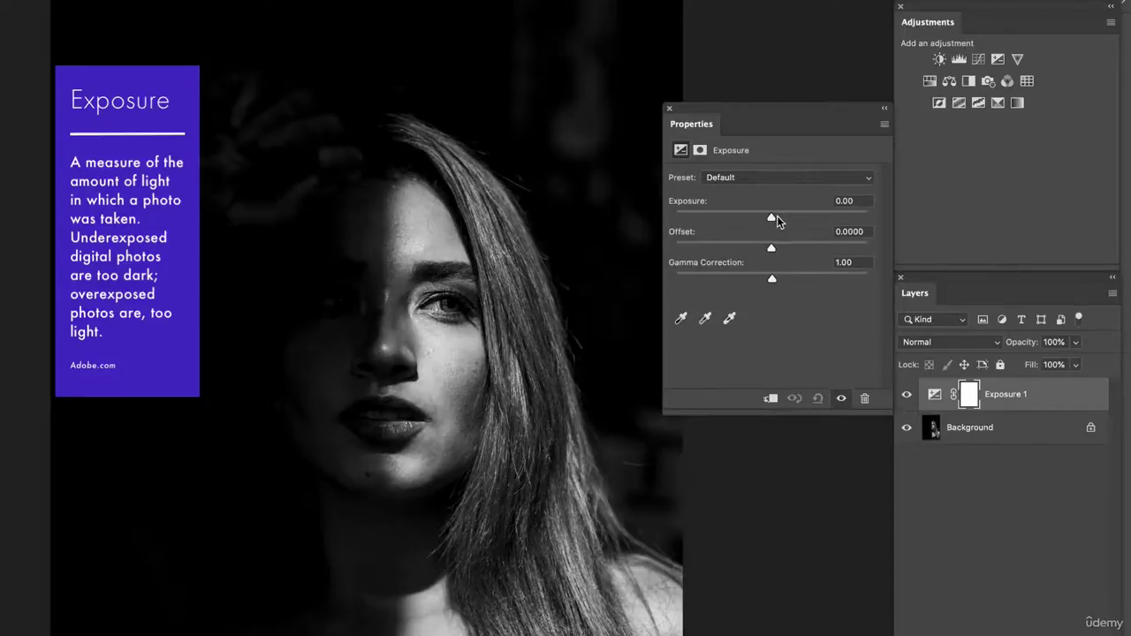
{"action": "left_click_drag", "start_coordinate": [773, 220], "coordinate": [810, 222]}
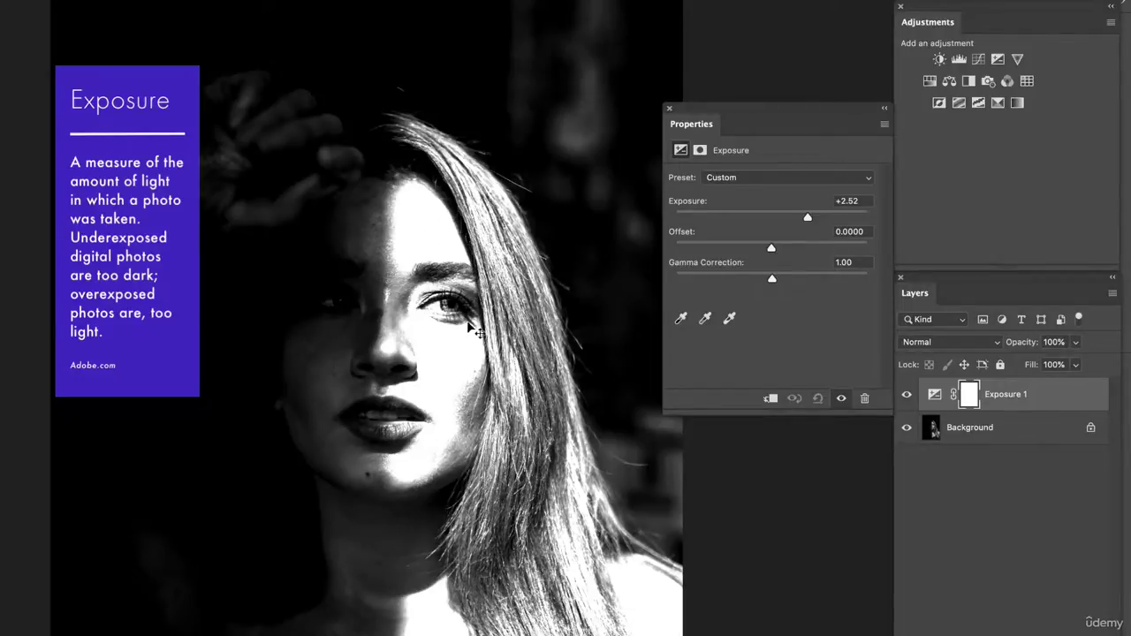
{"action": "left_click", "coordinate": [777, 218]}
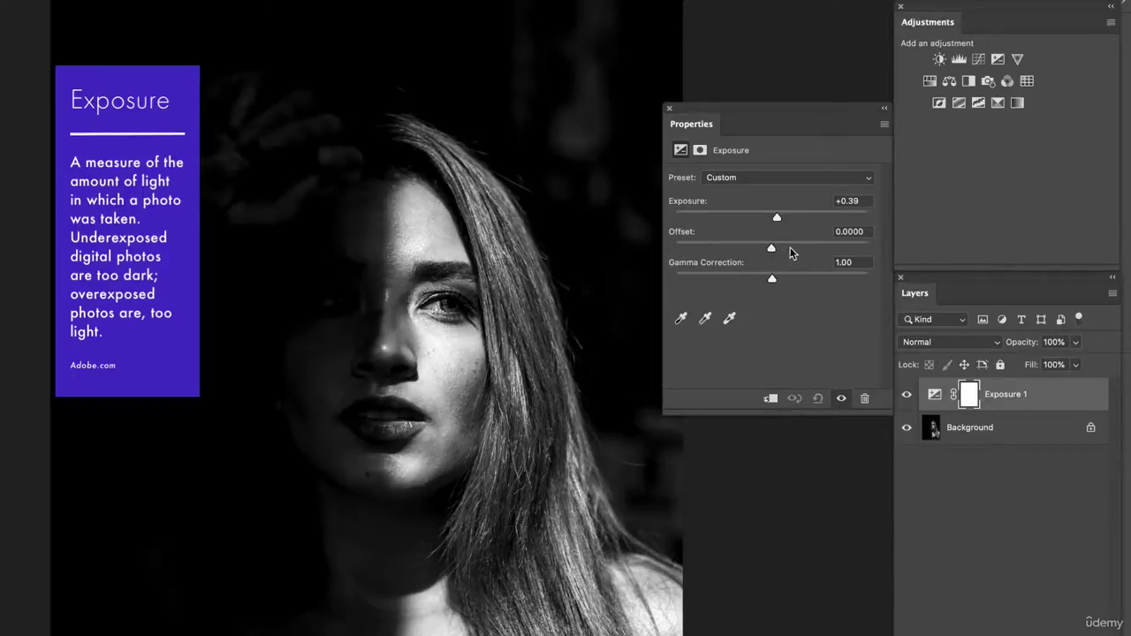
- Try an offset of +0.1597, reduce it to +0.0042, set gamma correction to 1.10, and reset the Exposure adjustment to its defaults
{"action": "left_click", "coordinate": [802, 249]}
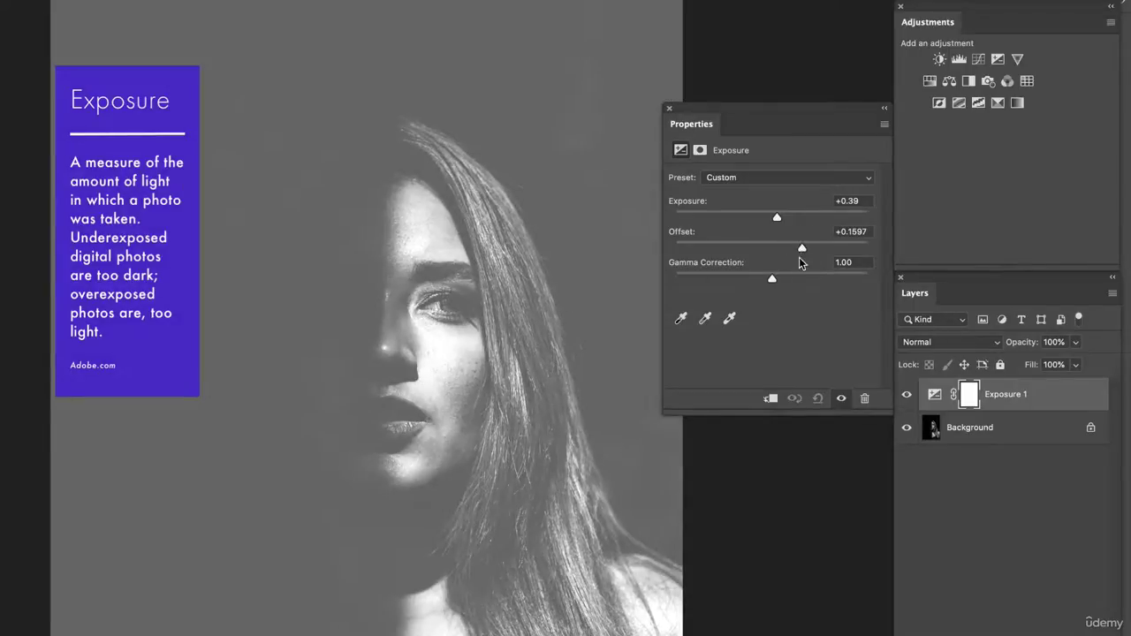
{"action": "left_click", "coordinate": [806, 250]}
{"action": "left_click_drag", "start_coordinate": [806, 250], "coordinate": [774, 255]}
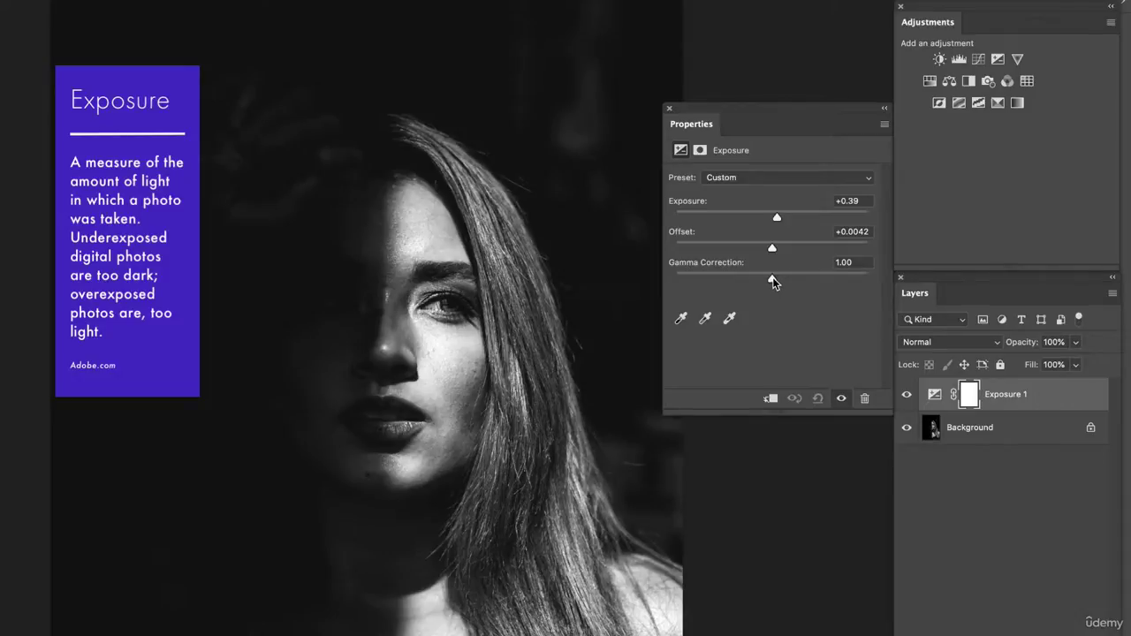
{"action": "mouse_move", "coordinate": [785, 278]}
{"action": "left_mouse_down"}
{"action": "mouse_move", "coordinate": [767, 281]}
{"action": "mouse_move", "coordinate": [806, 282]}
{"action": "mouse_move", "coordinate": [765, 281]}
{"action": "left_mouse_up"}
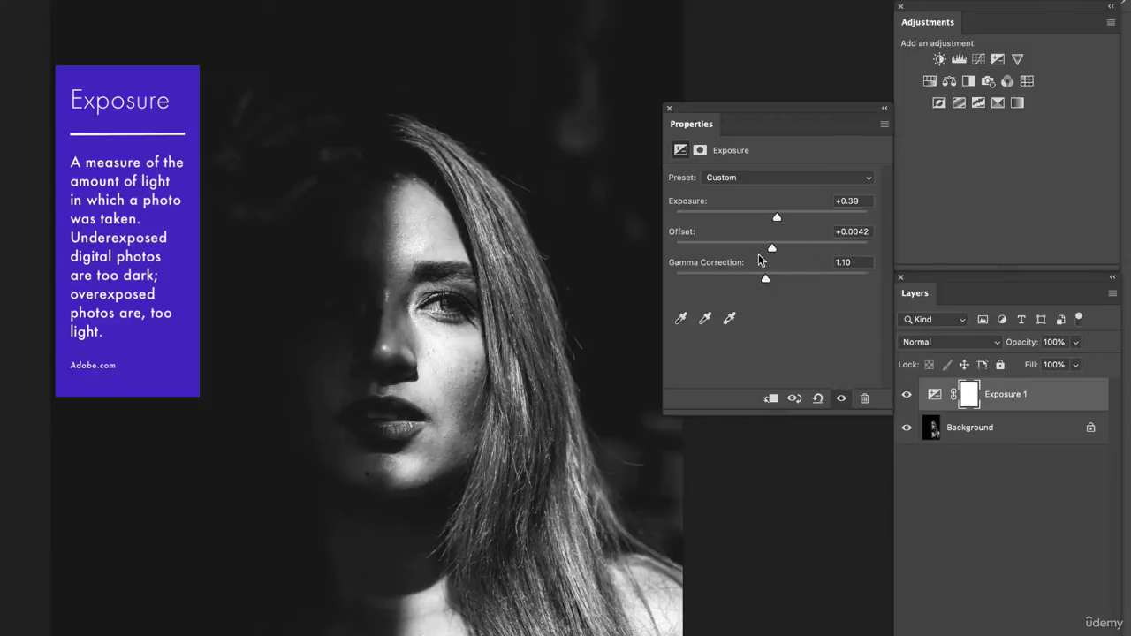
{"action": "left_click", "coordinate": [819, 400]}
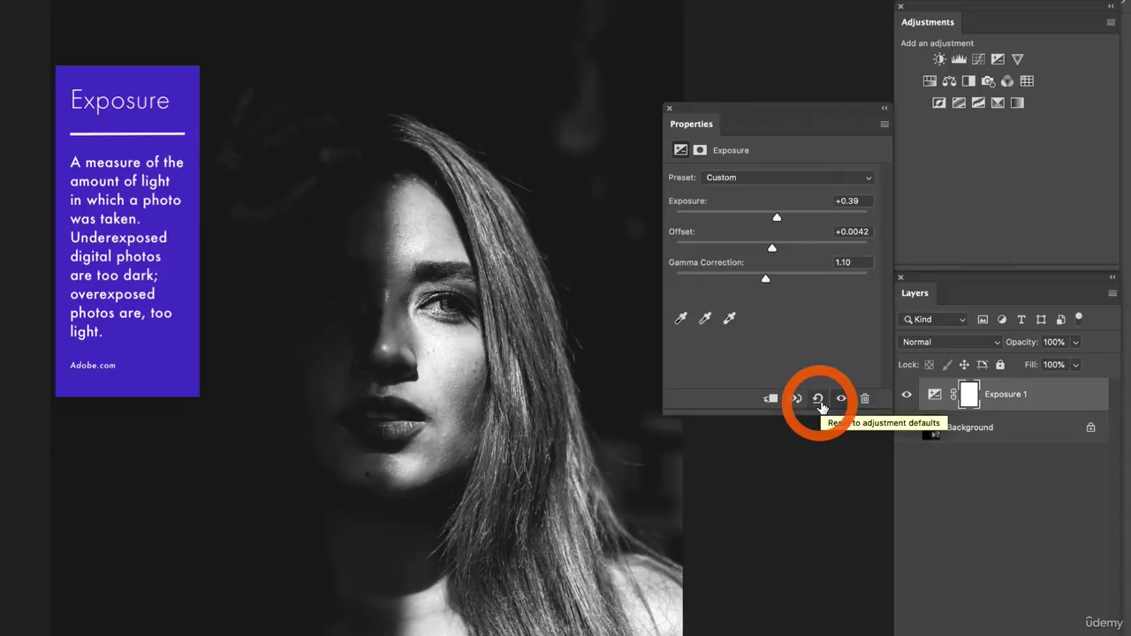
{"action": "left_click", "coordinate": [820, 400]}
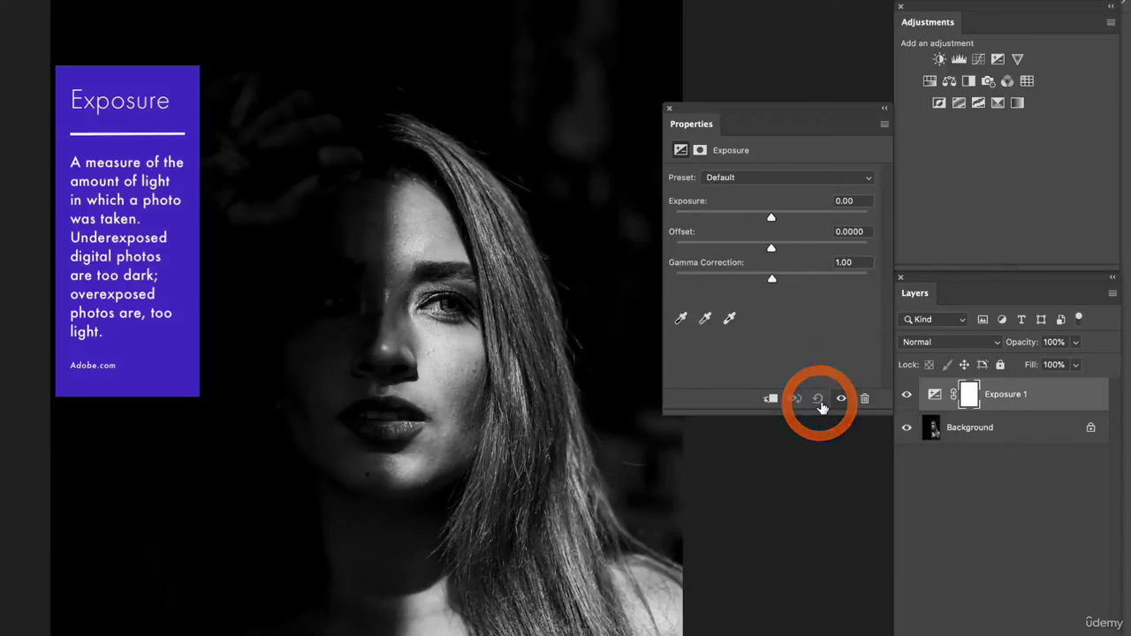
- Set the portrait's exposure to +0.62 and its gamma correction to 1.34
{"action": "left_click_drag", "start_coordinate": [778, 215], "coordinate": [780, 218]}
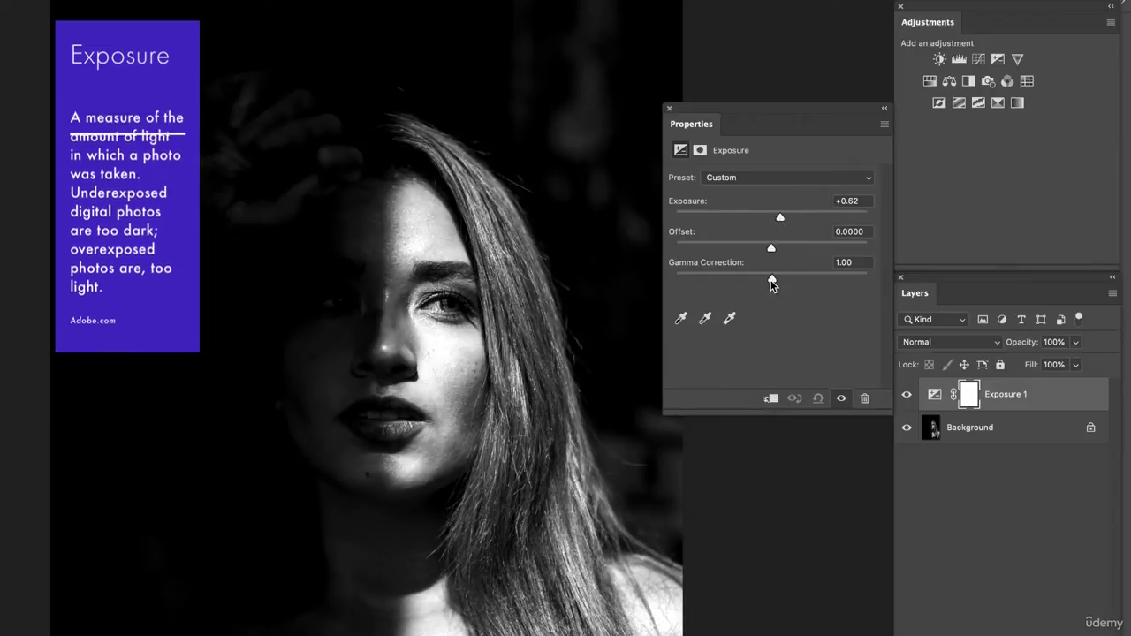
{"action": "left_click_drag", "start_coordinate": [769, 277], "coordinate": [759, 281]}
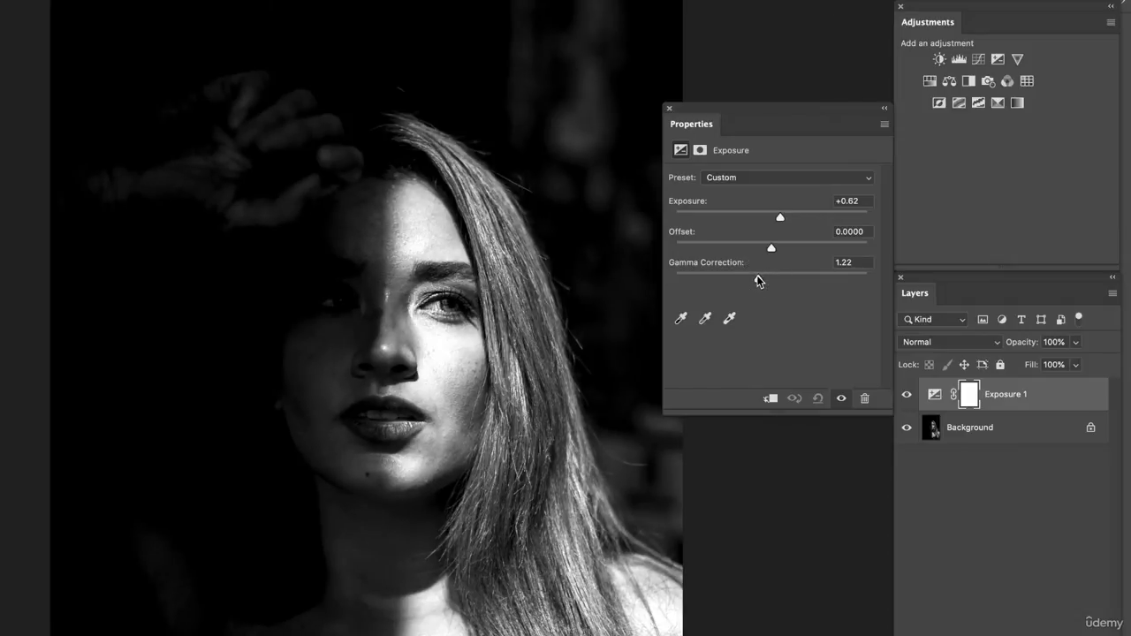
{"action": "left_click_drag", "start_coordinate": [761, 279], "coordinate": [752, 281]}
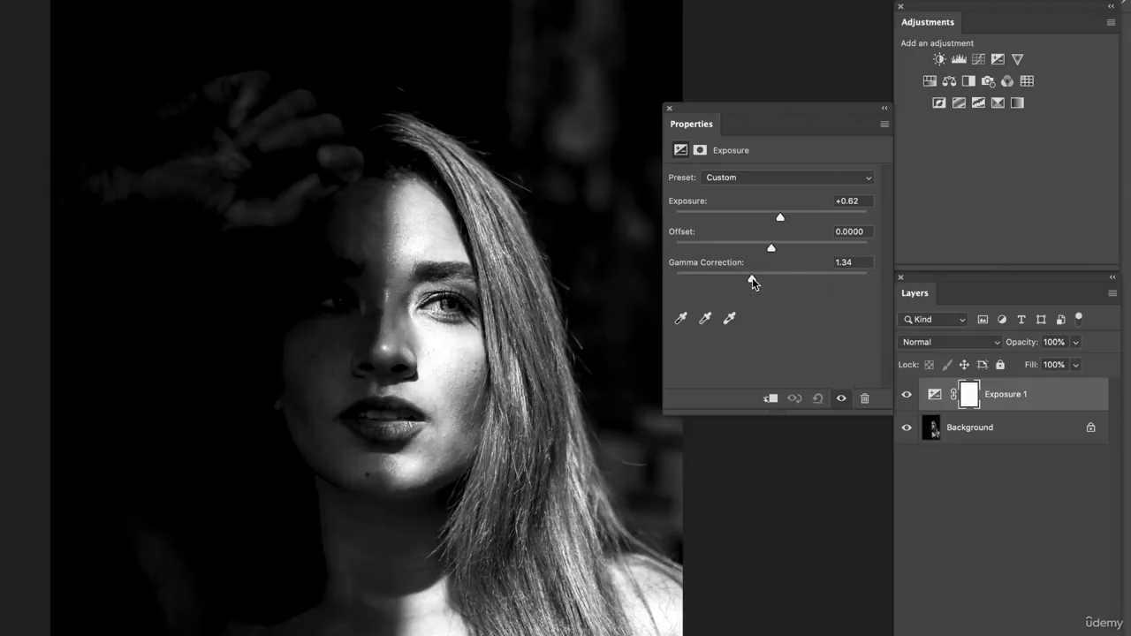